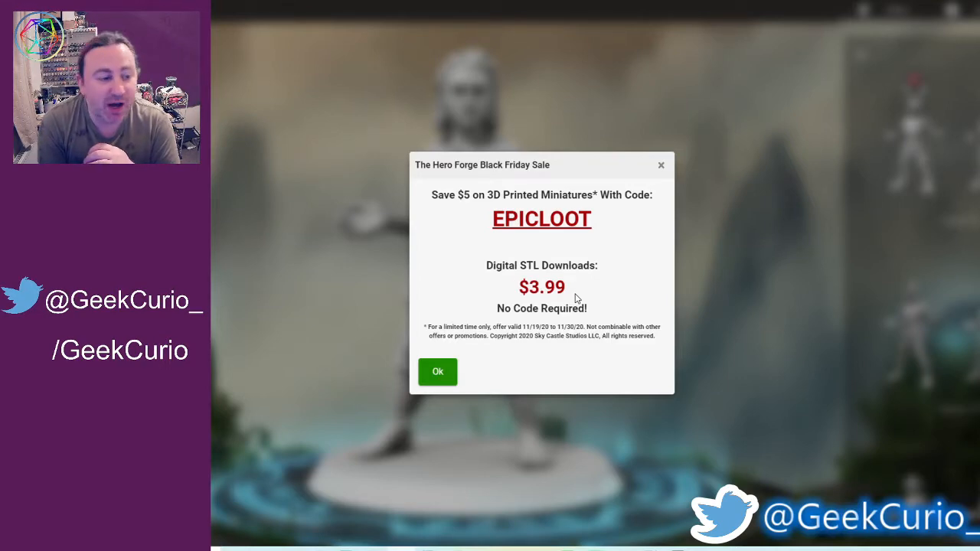
Dismiss the Black Friday sale notice and set the hero's species to male Insect.
click(437, 372)
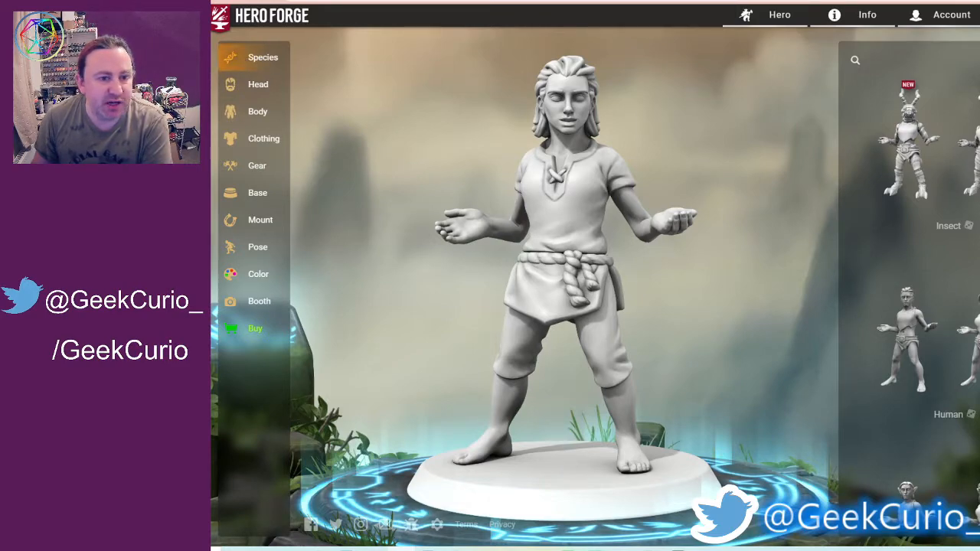
mouse_move(876, 219)
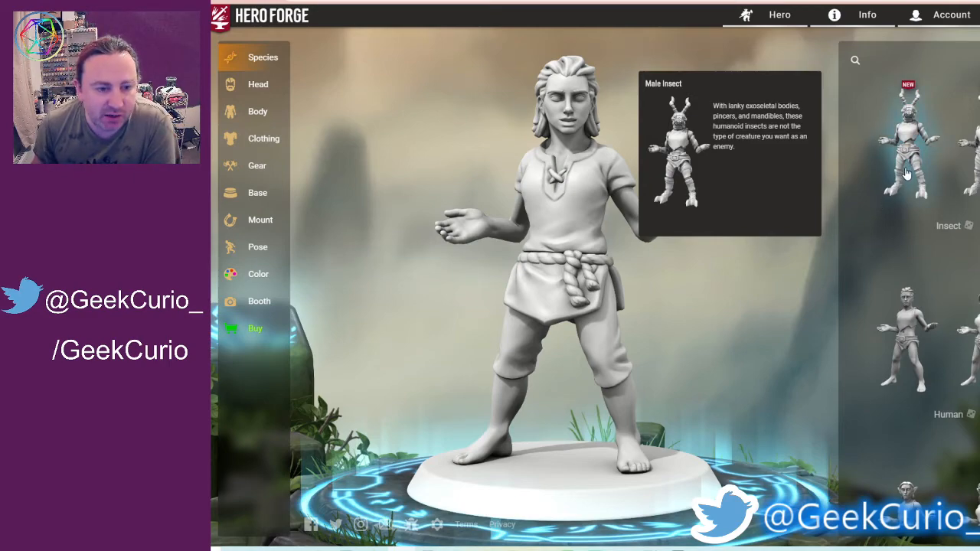
click(904, 141)
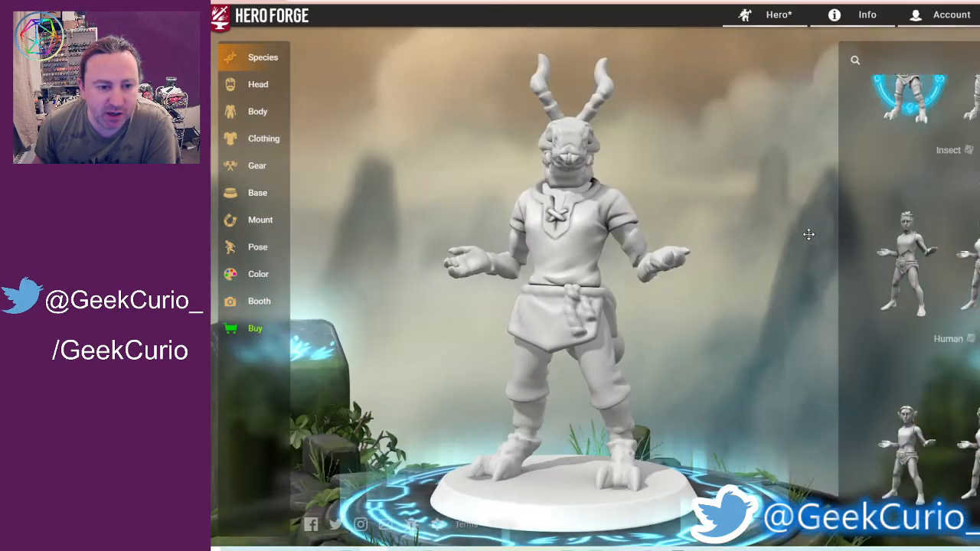
Browse the species past Human, Elf, Dwarf, Elemental and Gnome, and change the hero to male Half-Orc.
scroll(858, 268, down, 1)
mouse_move(935, 168)
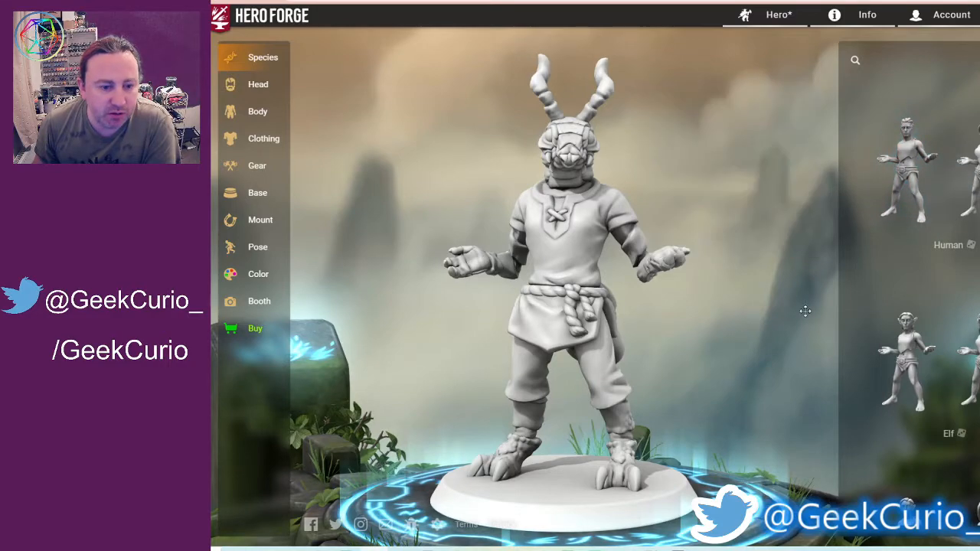
scroll(823, 316, down, 2)
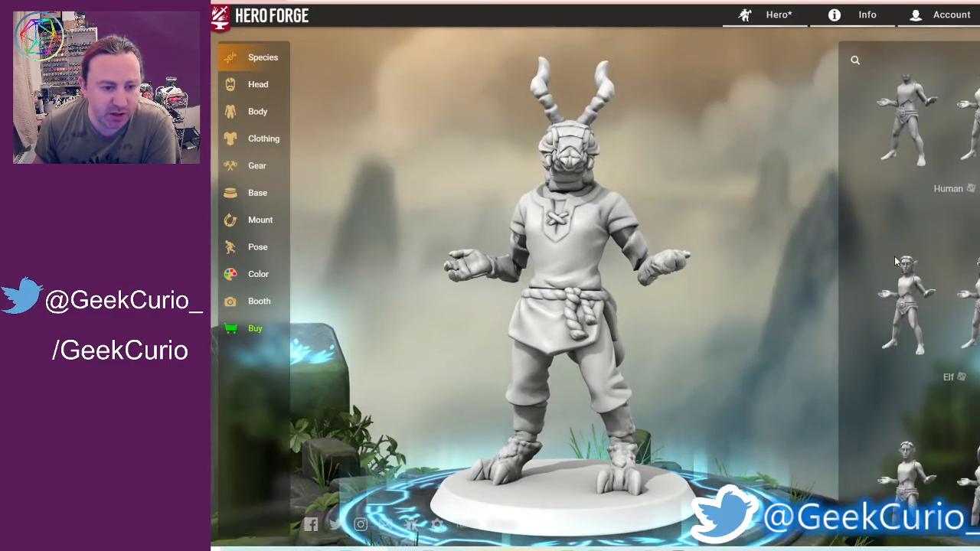
scroll(899, 264, down, 2)
mouse_move(910, 288)
scroll(910, 288, down, 6)
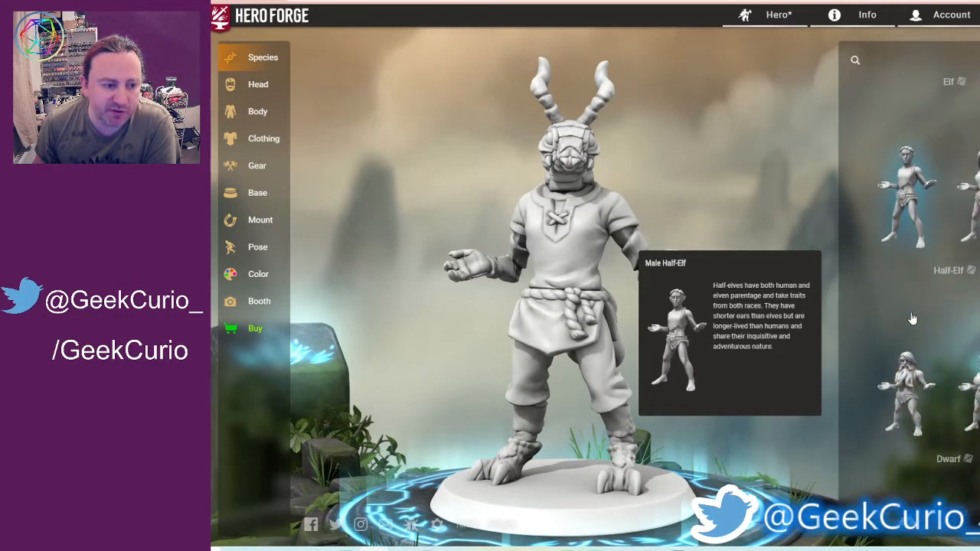
mouse_move(912, 323)
scroll(911, 323, down, 3)
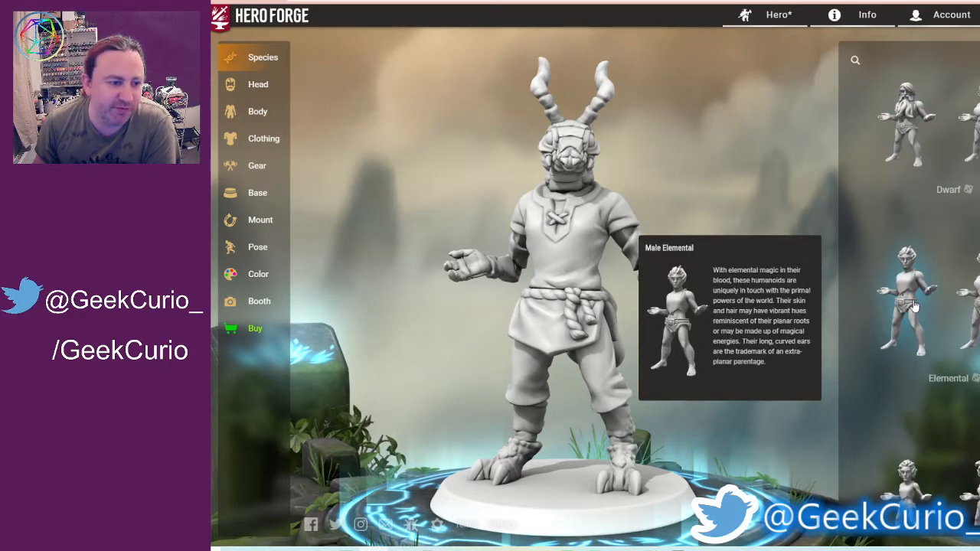
scroll(913, 306, down, 3)
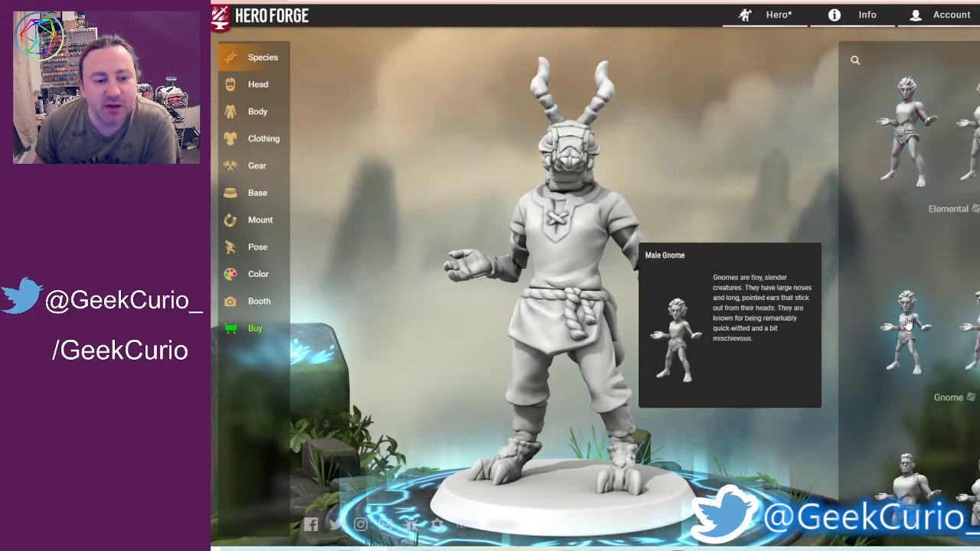
scroll(908, 324, down, 4)
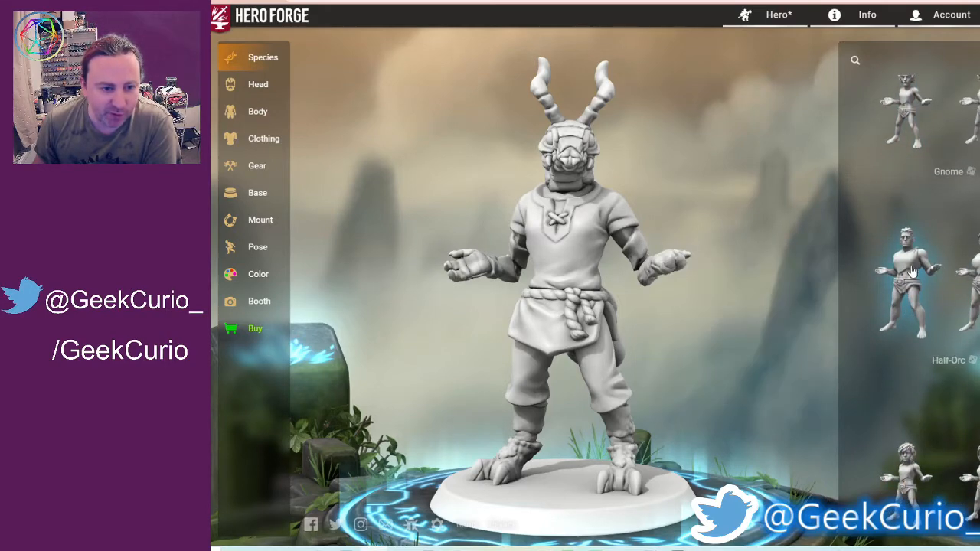
click(911, 277)
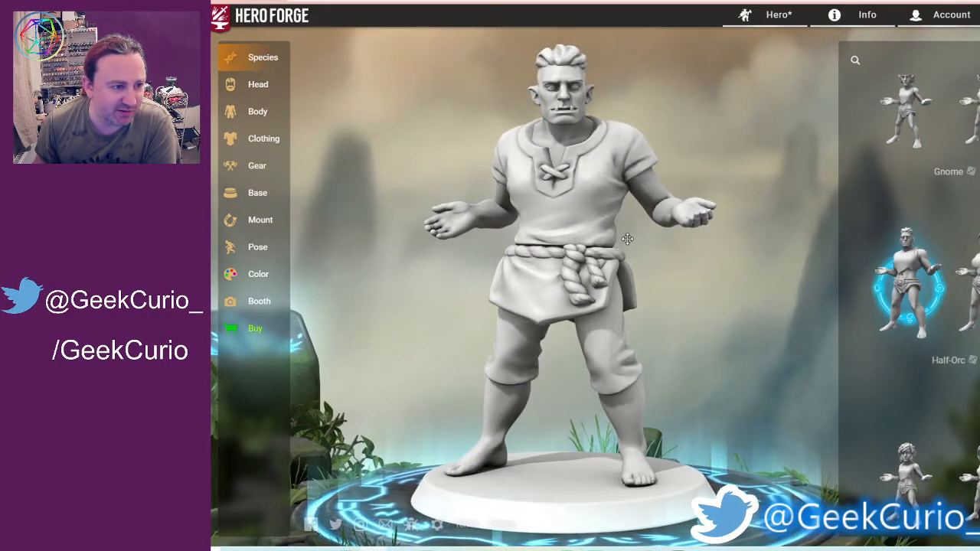
Change the hero's species to male Half-Dragon and view the figure from another angle.
scroll(910, 320, down, 2)
mouse_move(911, 350)
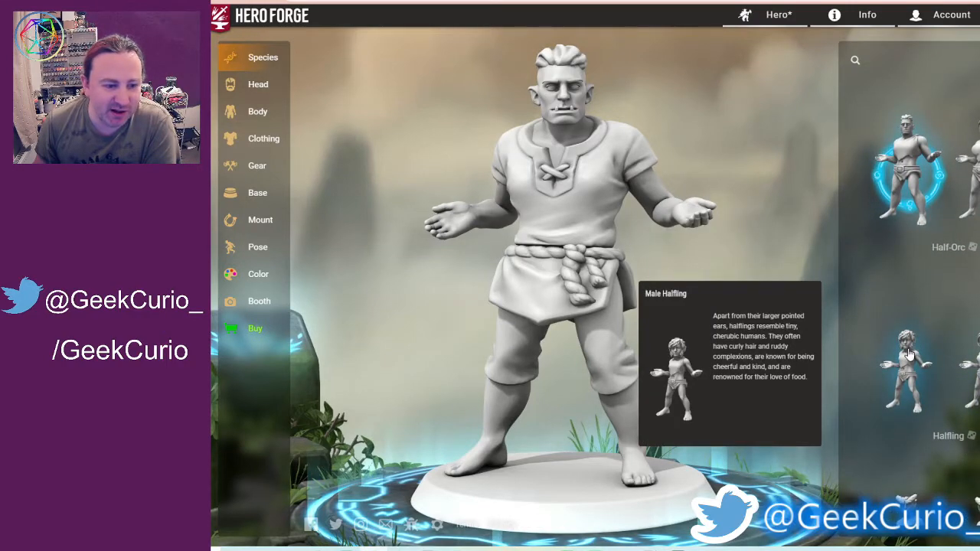
scroll(910, 354, down, 3)
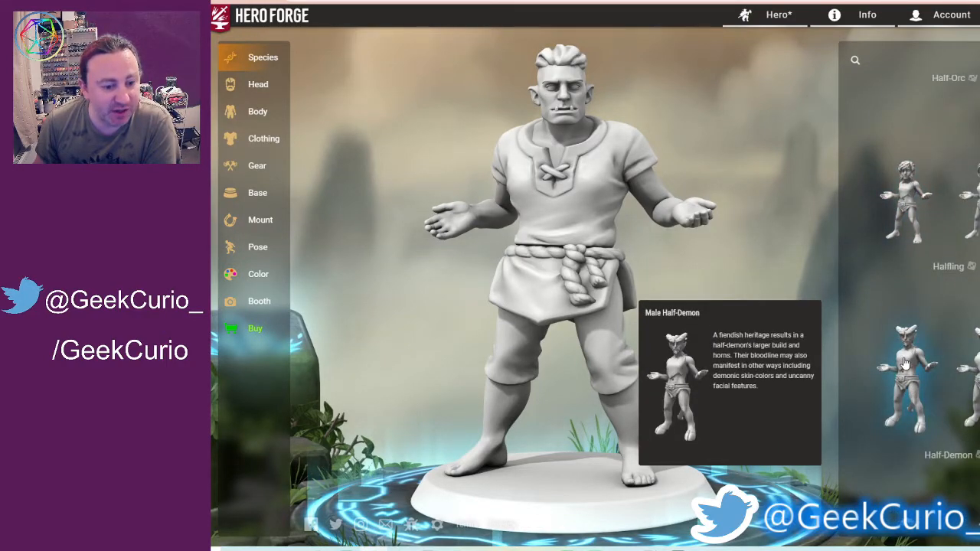
scroll(911, 358, down, 3)
click(904, 352)
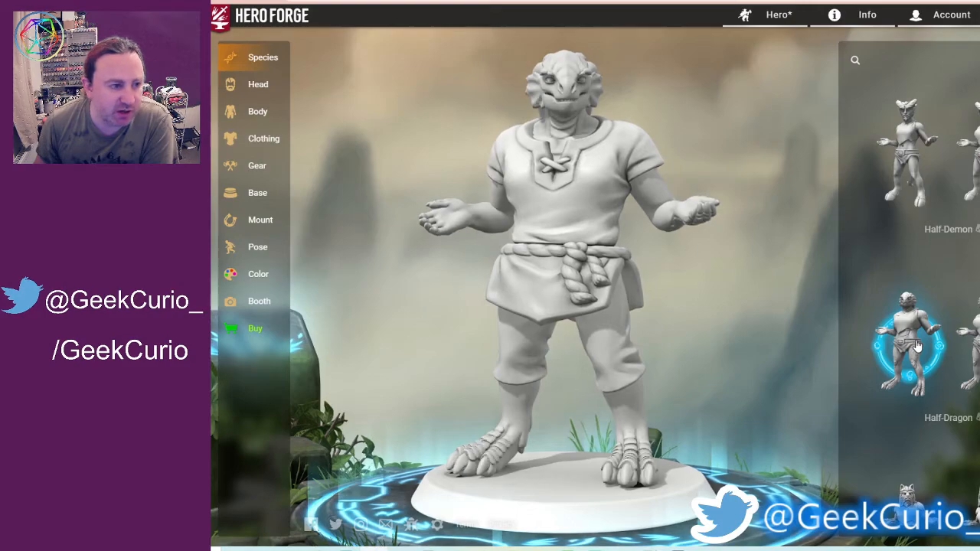
drag(648, 276, 521, 330)
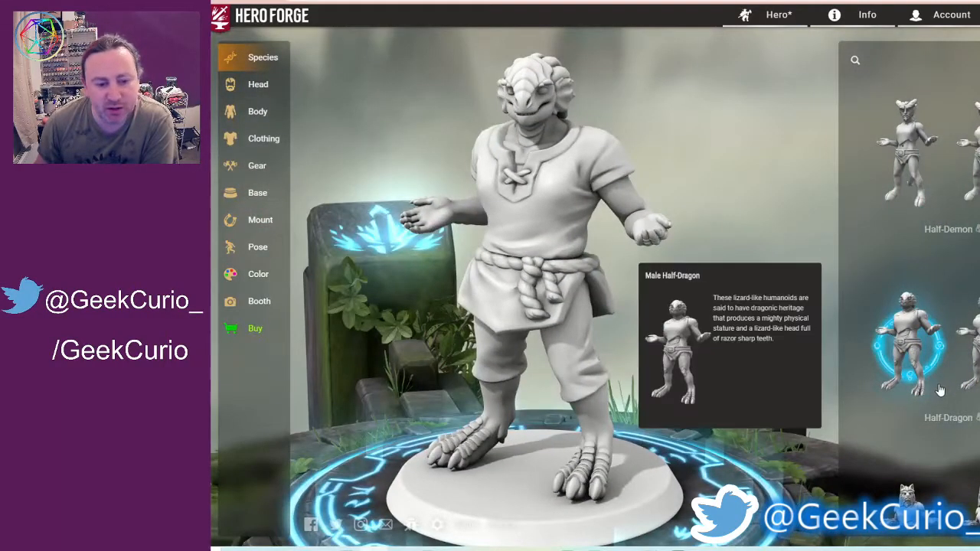
Change the hero's species to male Anthro-Canine.
scroll(939, 387, down, 2)
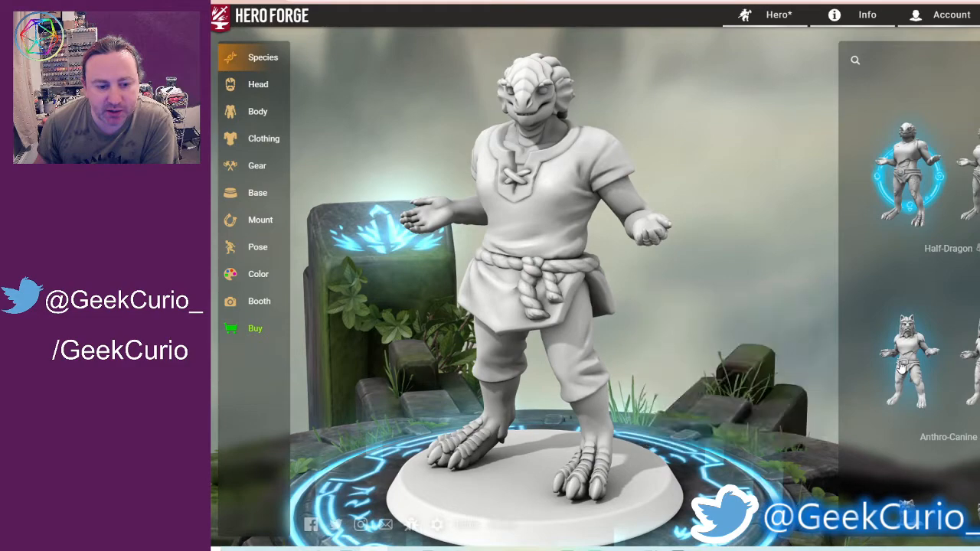
click(911, 348)
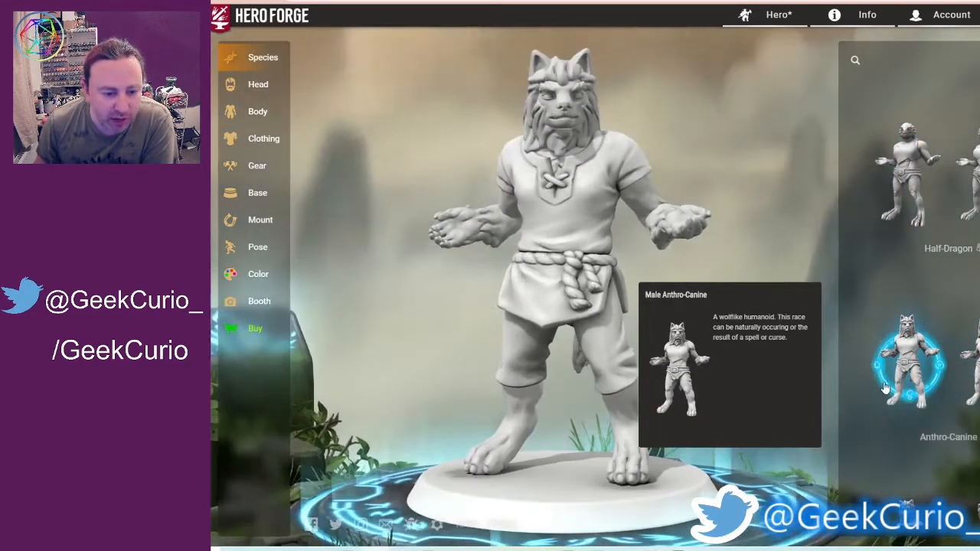
scroll(923, 373, down, 1)
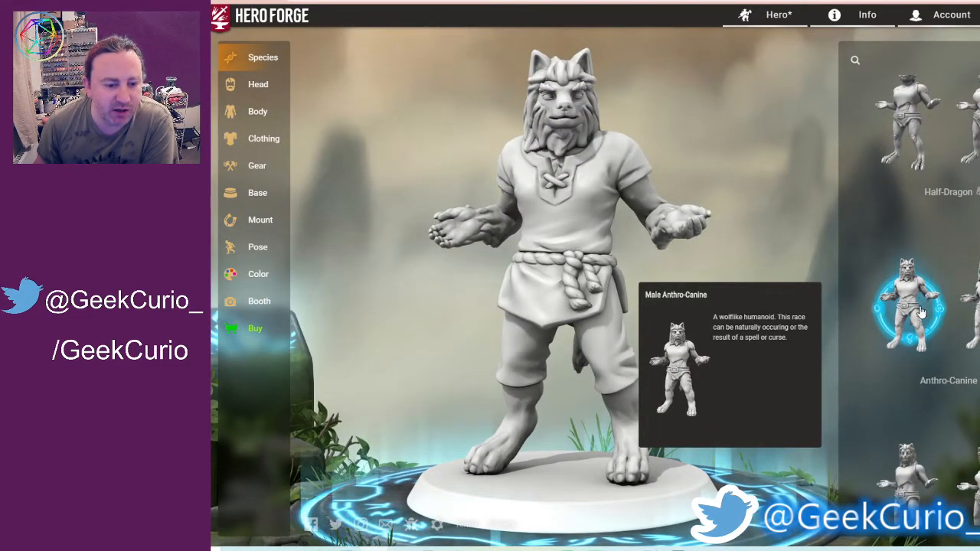
Change the hero's species to male Anthro-Feline, followed by the female Anthro-Feline version.
scroll(923, 346, down, 2)
click(924, 348)
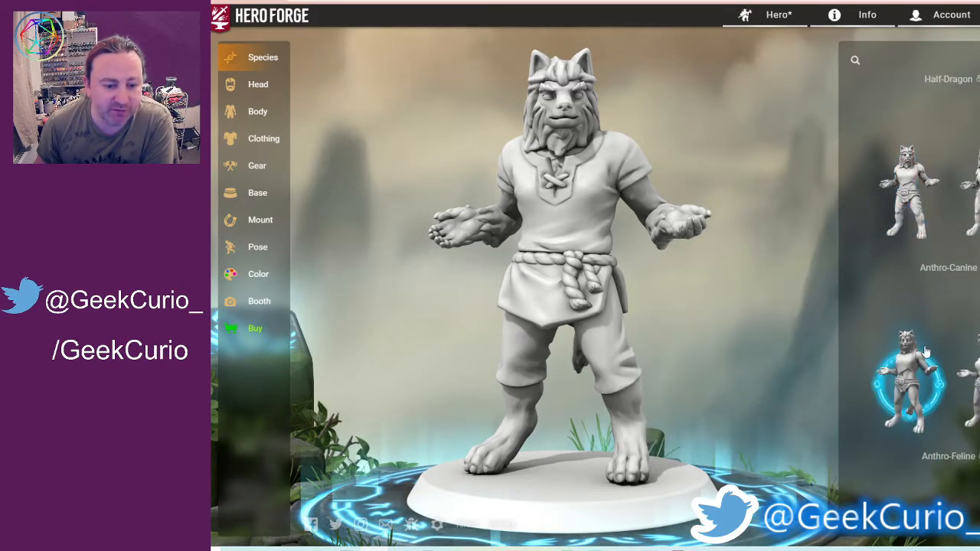
scroll(946, 343, down, 1)
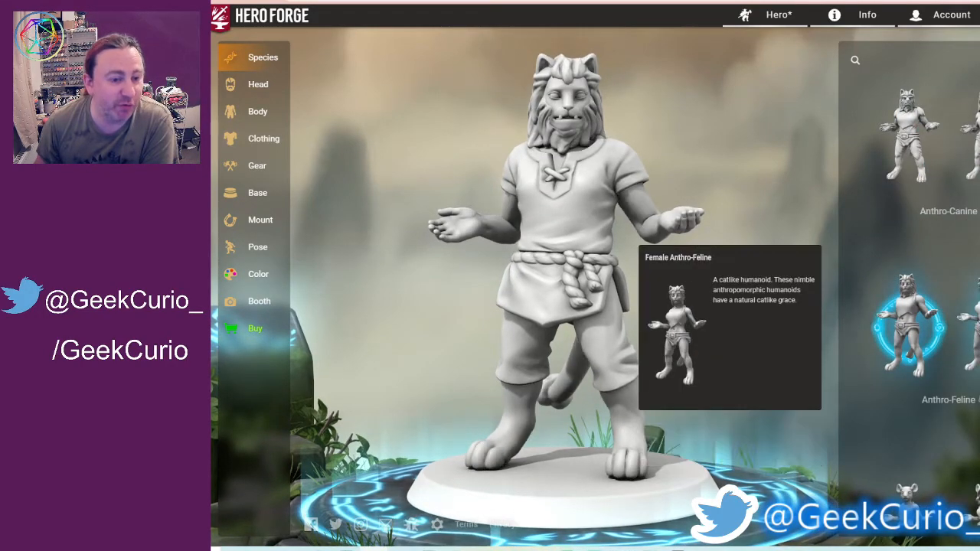
click(896, 331)
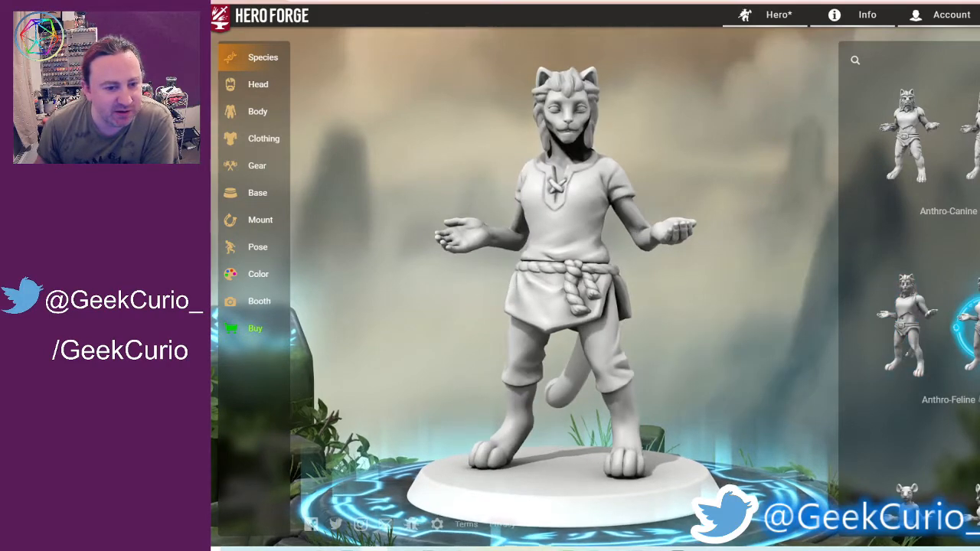
mouse_move(933, 339)
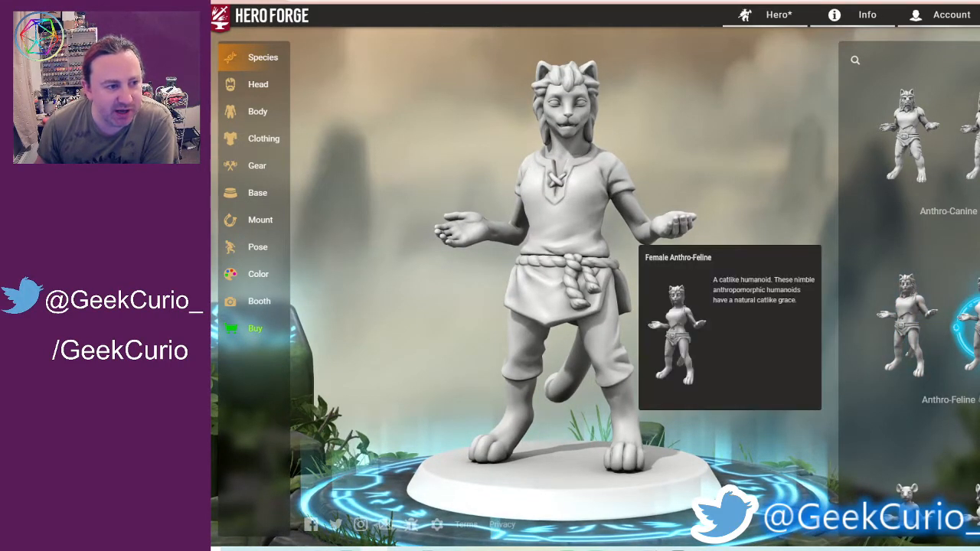
Change the hero's species to the XL male Minotaur.
scroll(934, 341, down, 1)
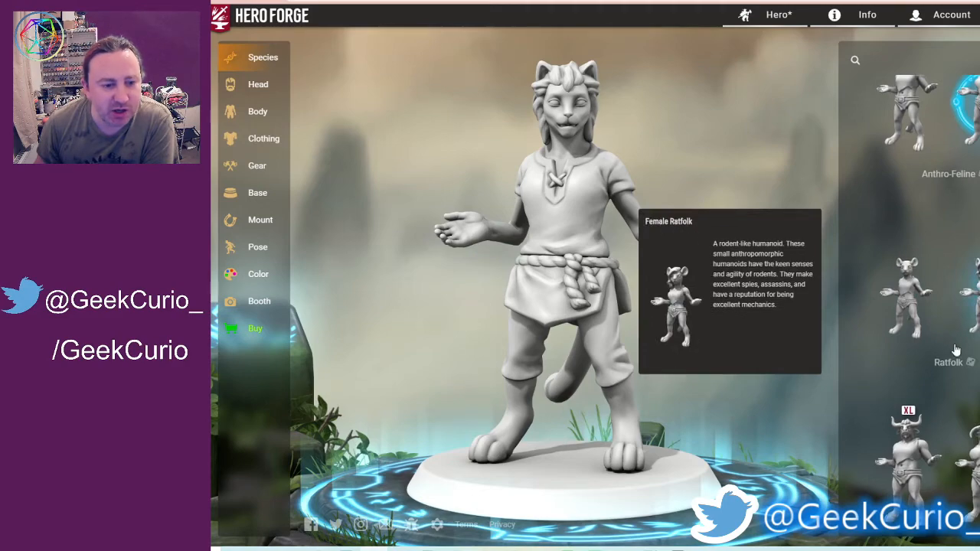
scroll(943, 346, down, 1)
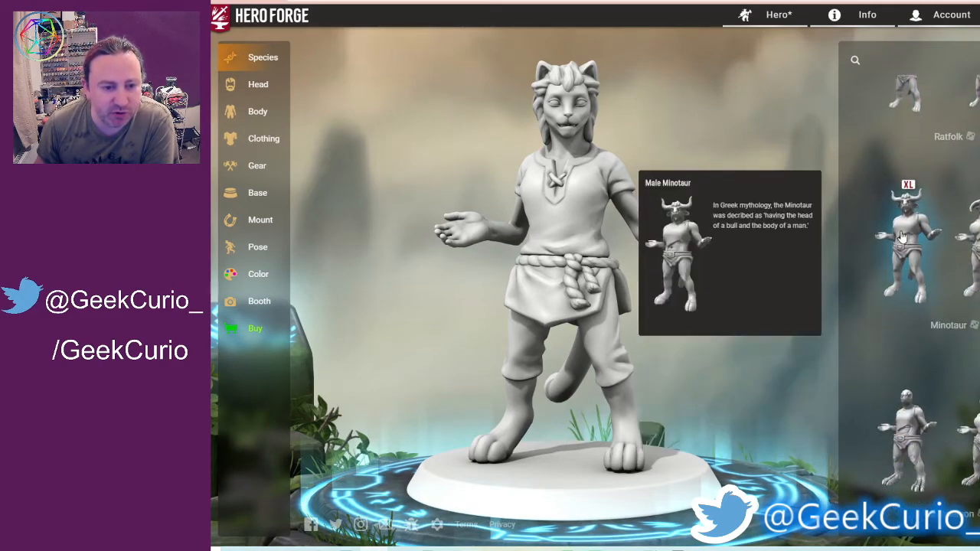
click(905, 245)
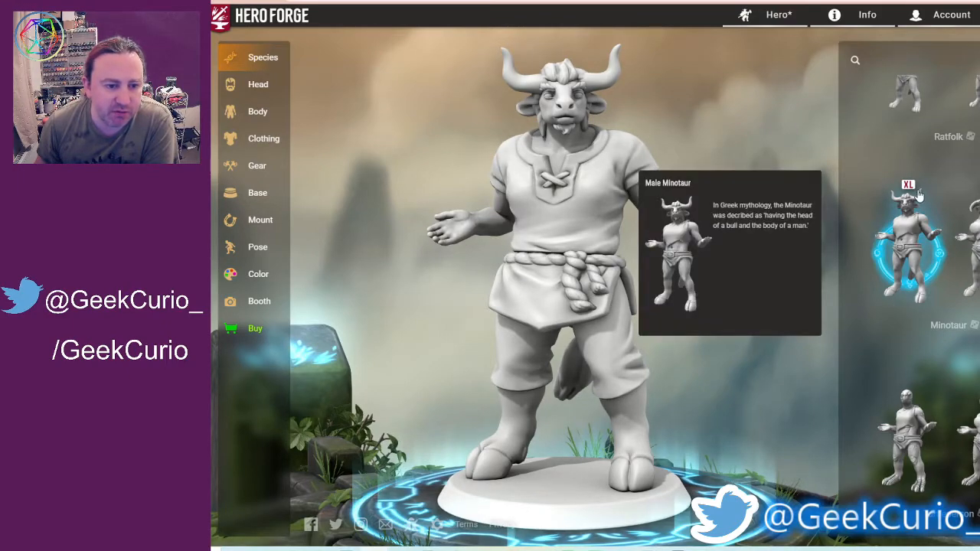
Try the male Turtleperson species, inspect the figure from several angles, and switch to the female version.
scroll(915, 310, down, 1)
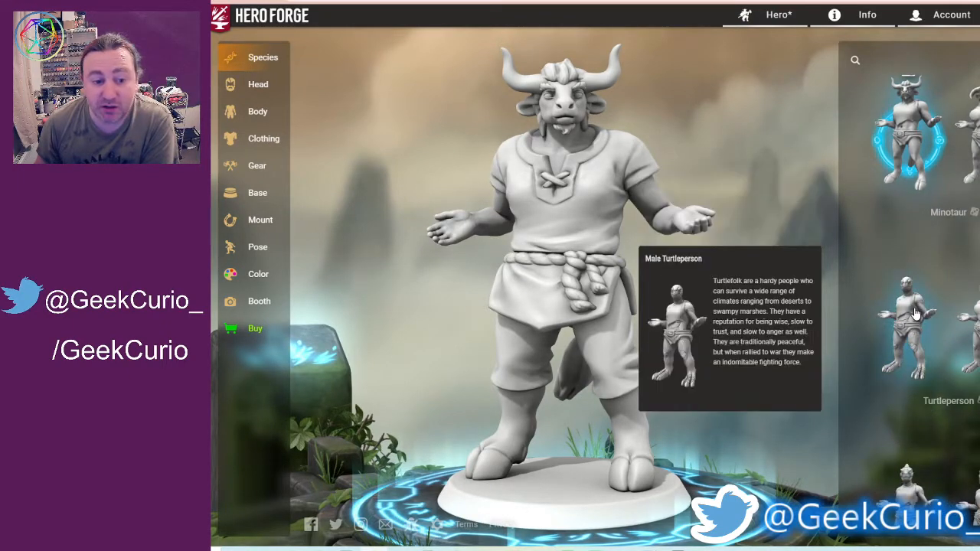
click(910, 322)
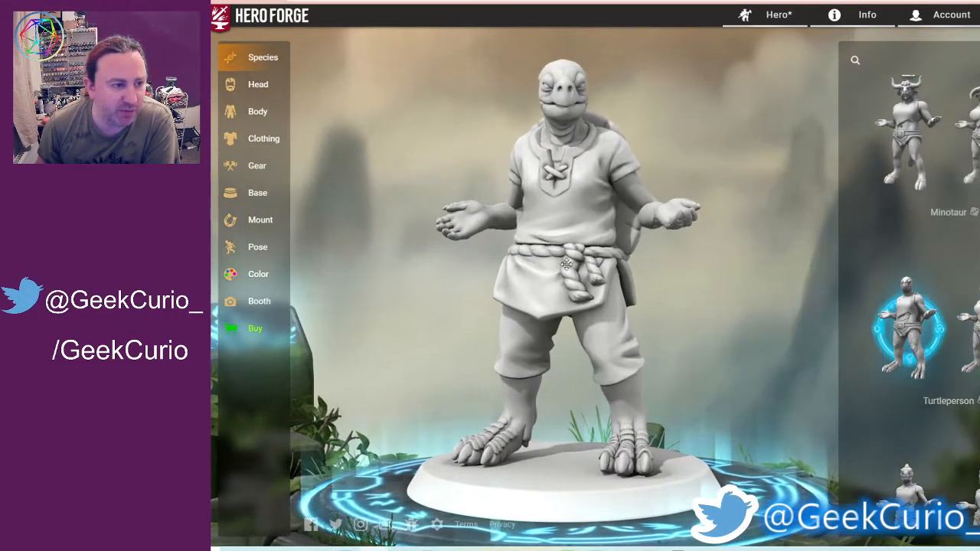
drag(566, 264, 765, 293)
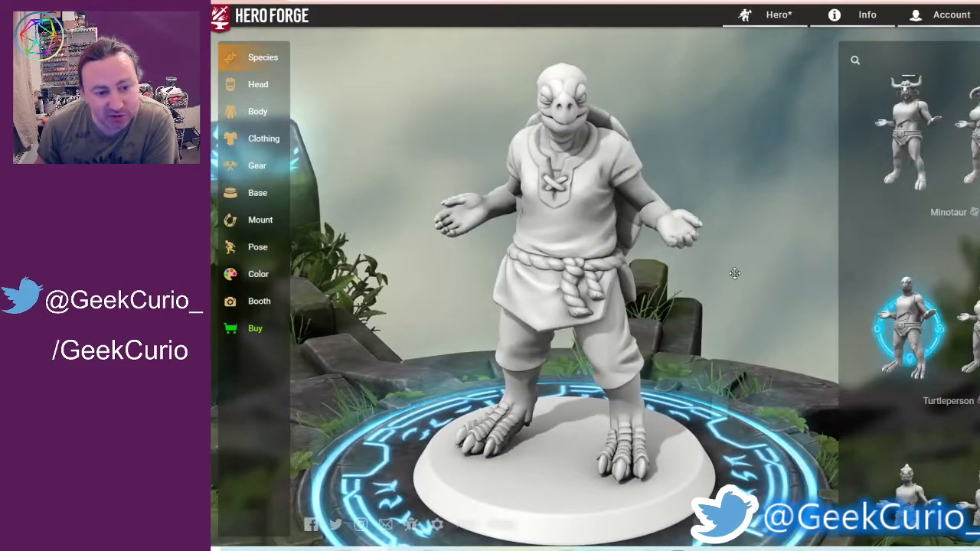
click(971, 328)
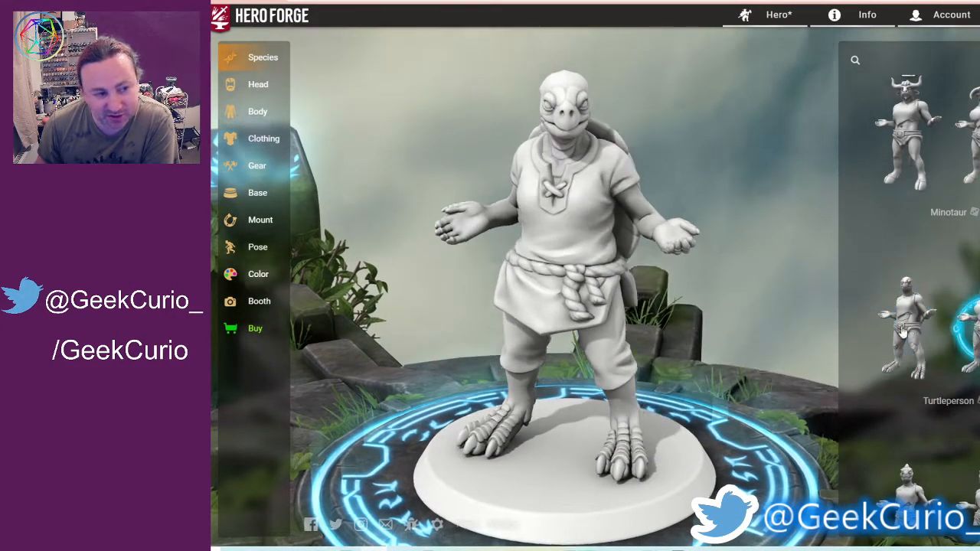
Change the hero's species to male Lizardperson and inspect the figure from several angles.
drag(551, 322, 787, 350)
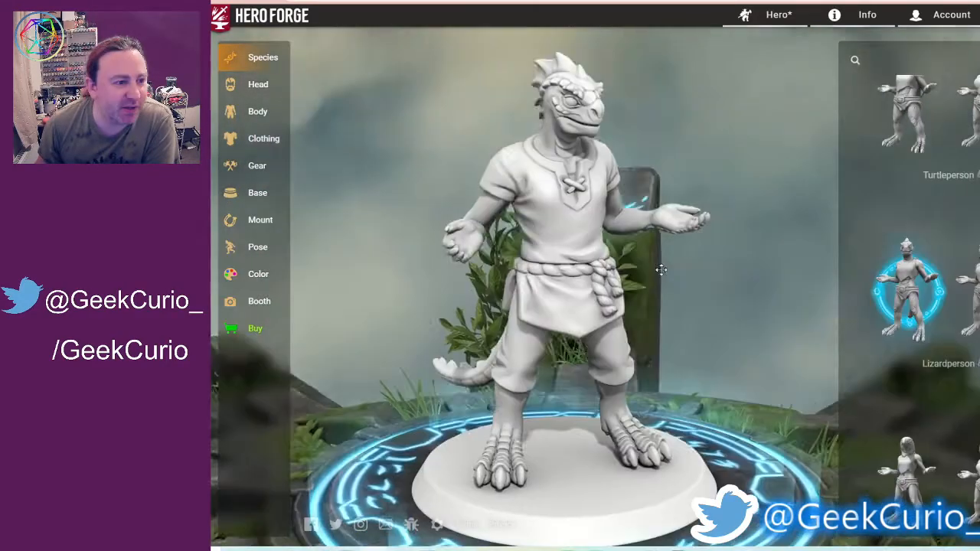
mouse_move(661, 269)
mouse_down()
mouse_move(712, 280)
mouse_move(647, 272)
mouse_up()
mouse_move(957, 331)
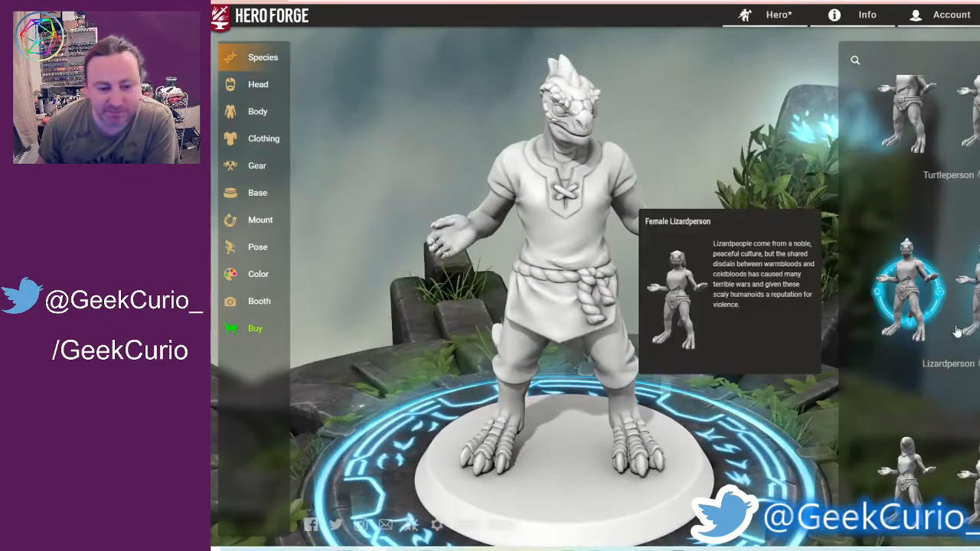
Change the hero's species to male Ravenfolk and view the figure from the side.
scroll(957, 332, down, 2)
click(909, 363)
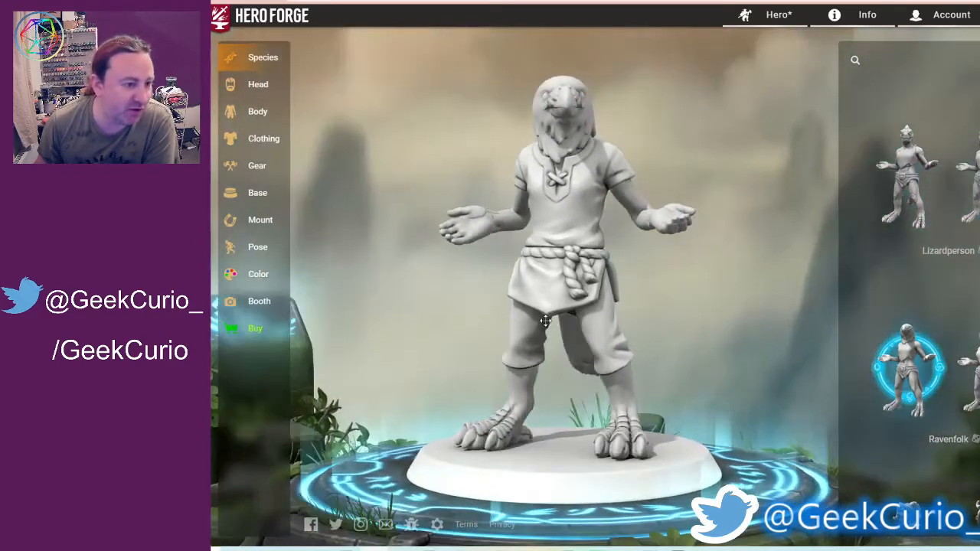
drag(568, 340, 615, 276)
Try the male Faun species on the hero and switch to the XL male Forestguard.
scroll(955, 376, down, 3)
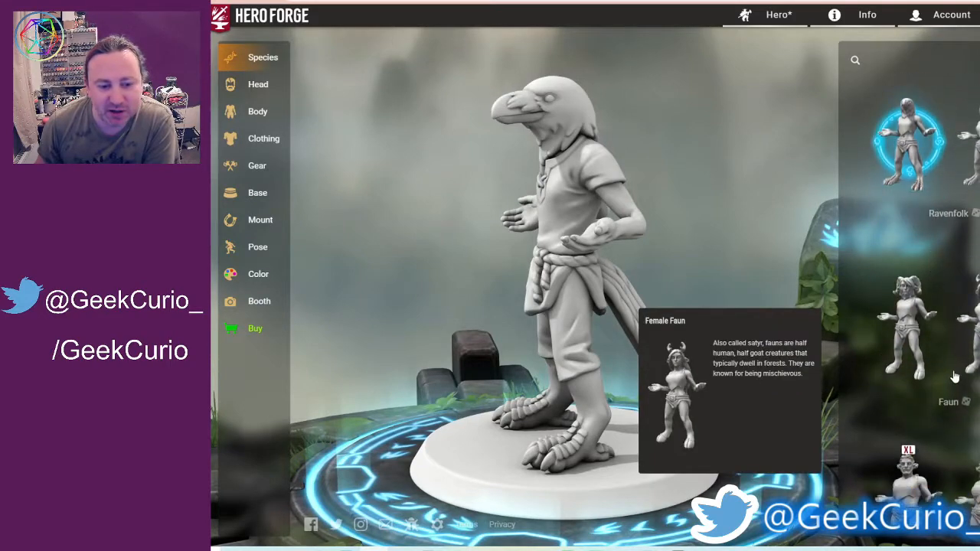
scroll(955, 377, down, 3)
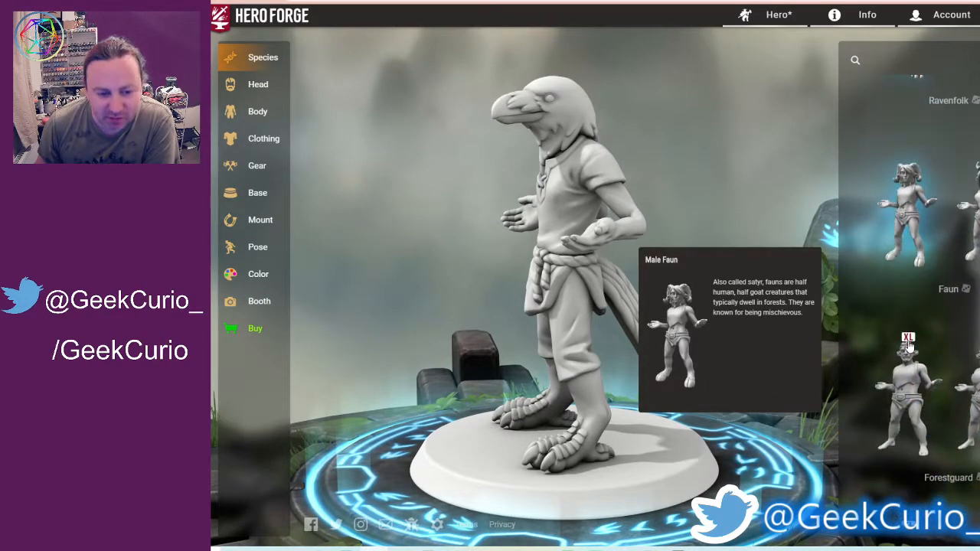
click(917, 243)
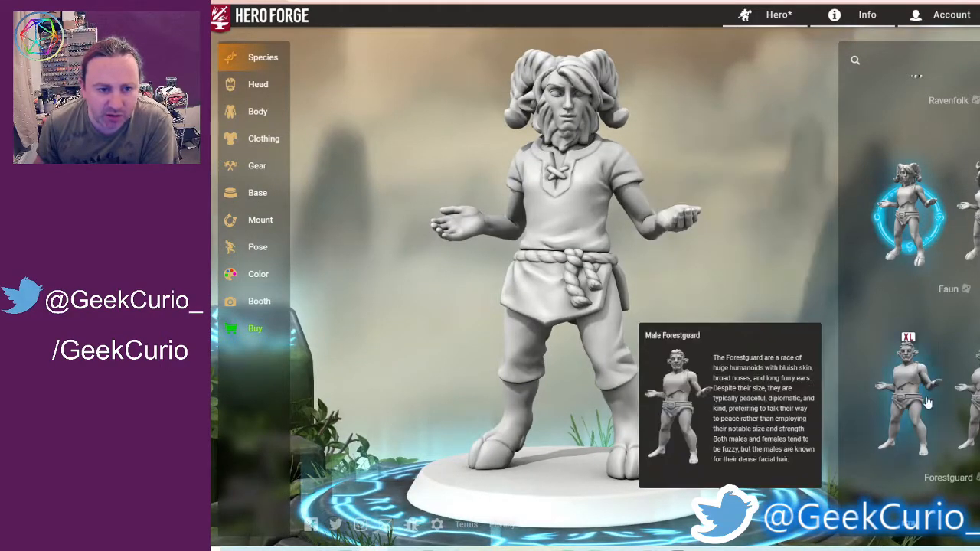
click(928, 398)
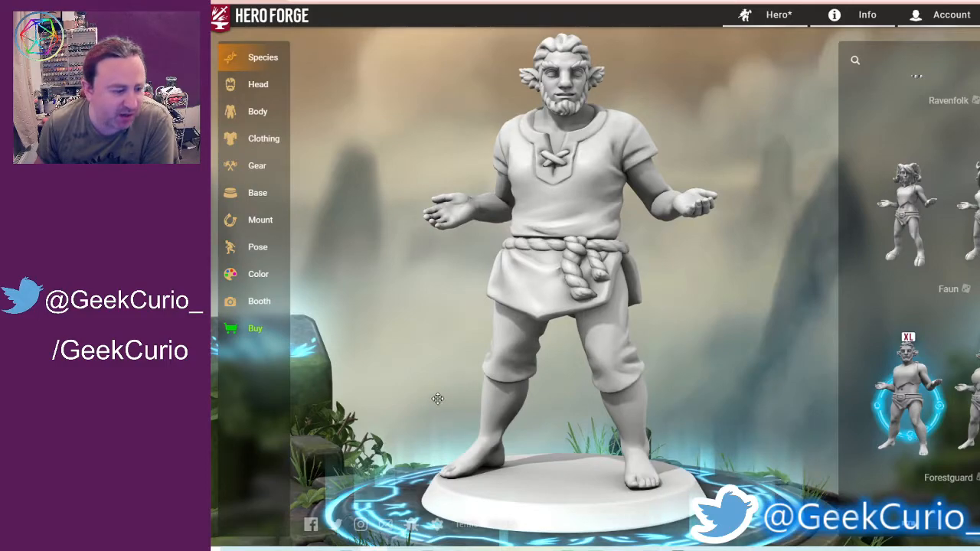
View the Forestguard figure from above, and change the hero's species to XL male Elephantfolk.
drag(438, 398, 450, 422)
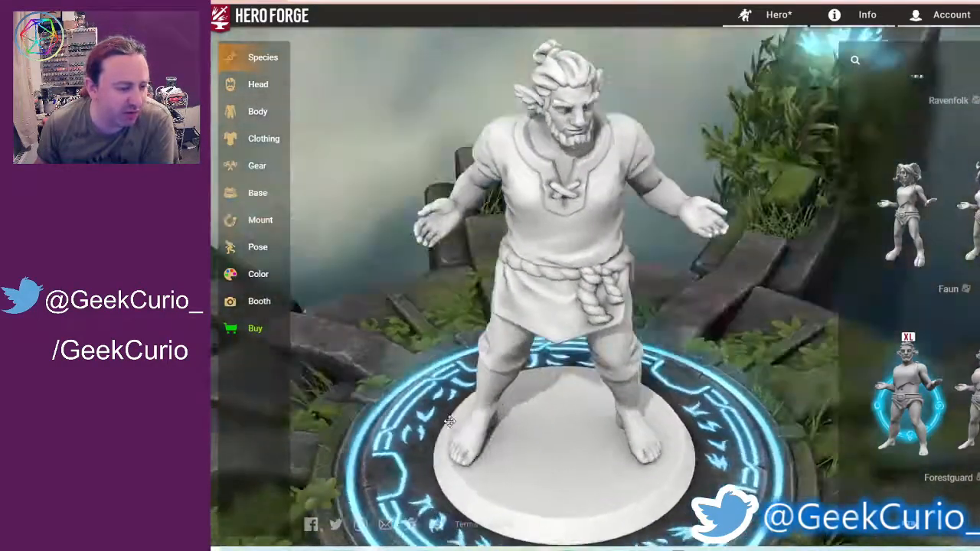
mouse_move(963, 429)
scroll(963, 427, down, 4)
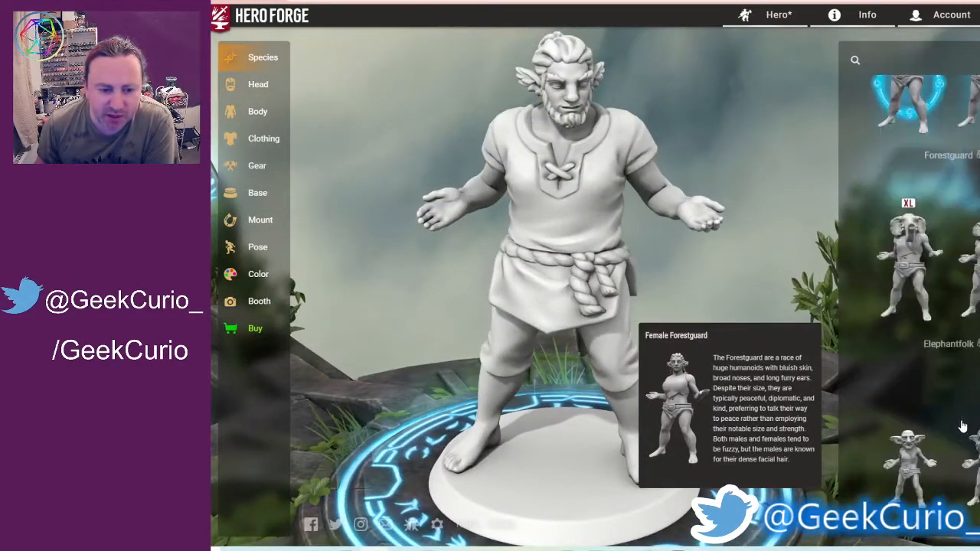
click(909, 253)
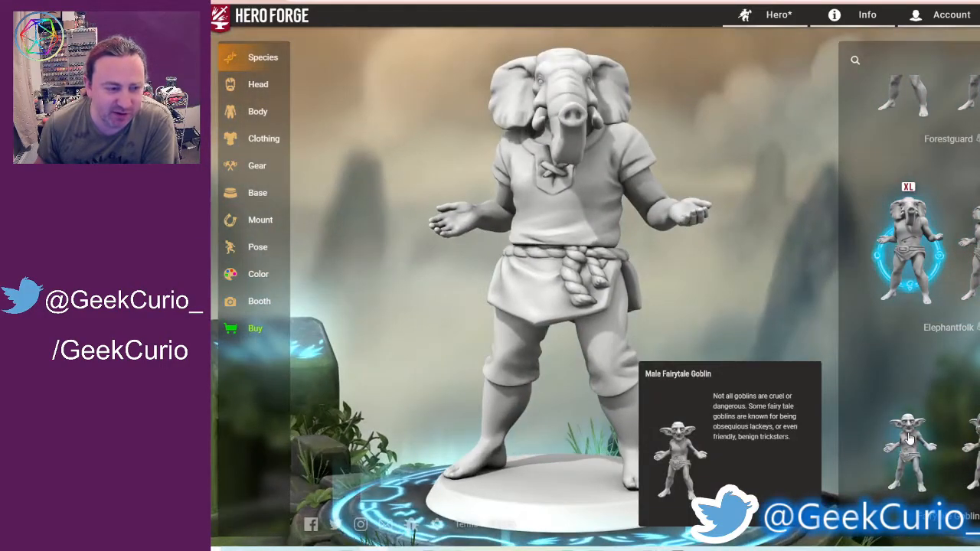
Try the male Fairytale Goblin species on the hero and switch to the male Feral Goblin.
click(909, 437)
mouse_move(927, 322)
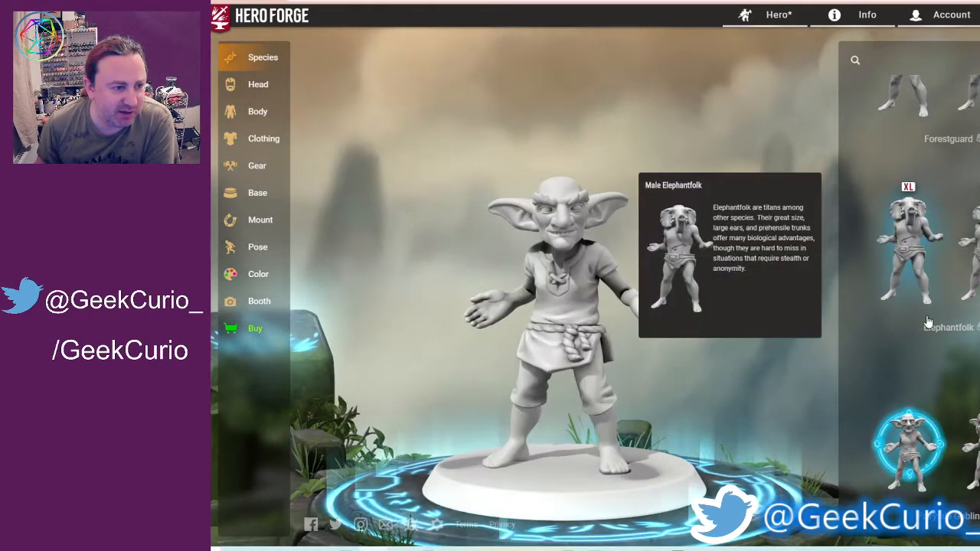
scroll(934, 327, down, 4)
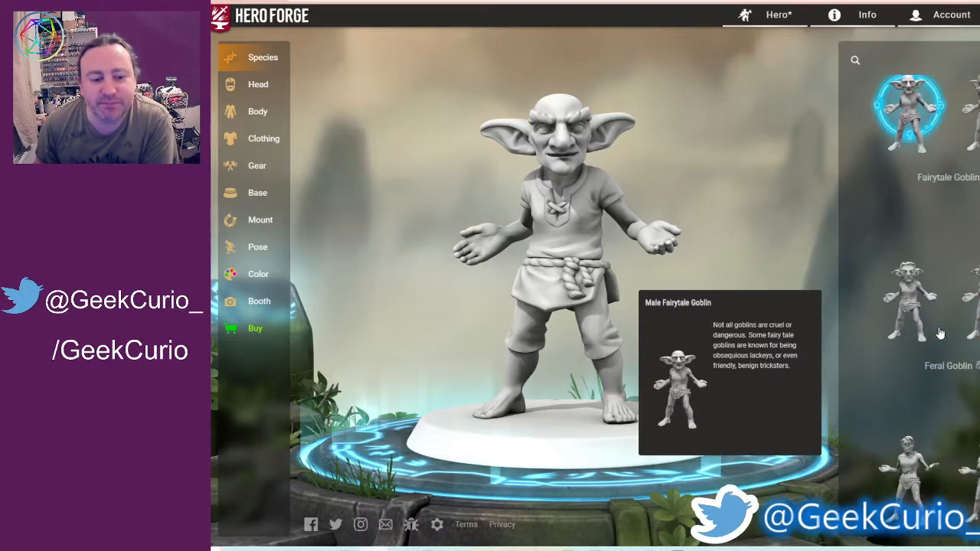
click(923, 324)
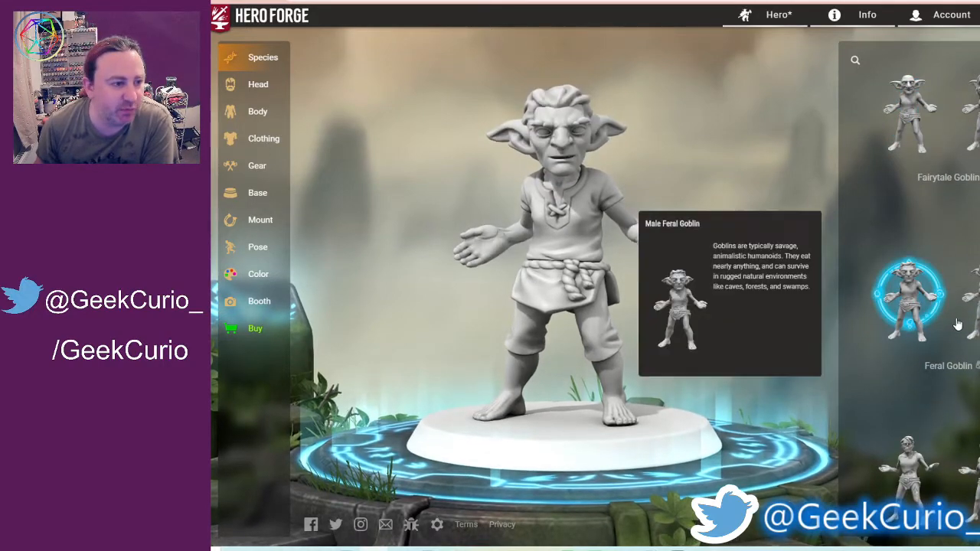
Try the male Zombie species on the hero and switch to the female version.
scroll(950, 322, down, 2)
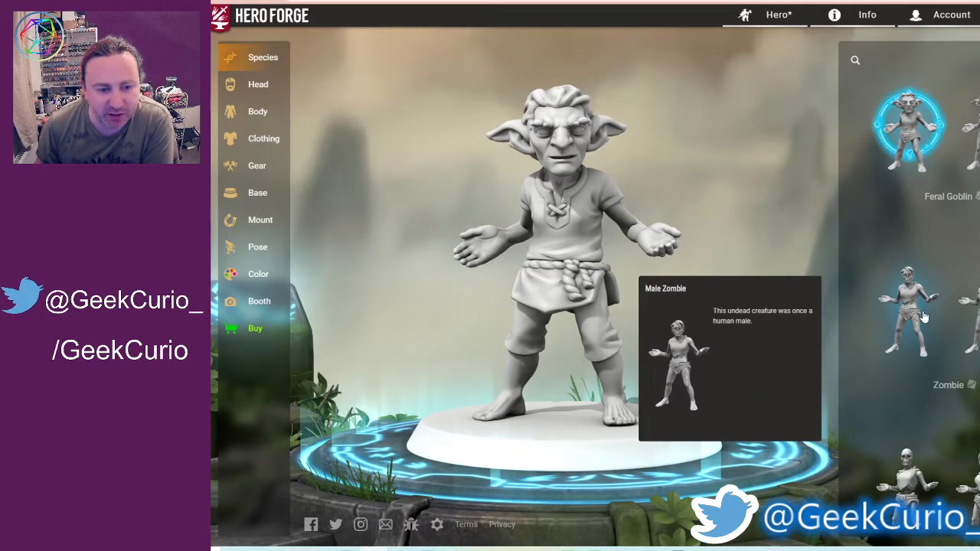
click(922, 320)
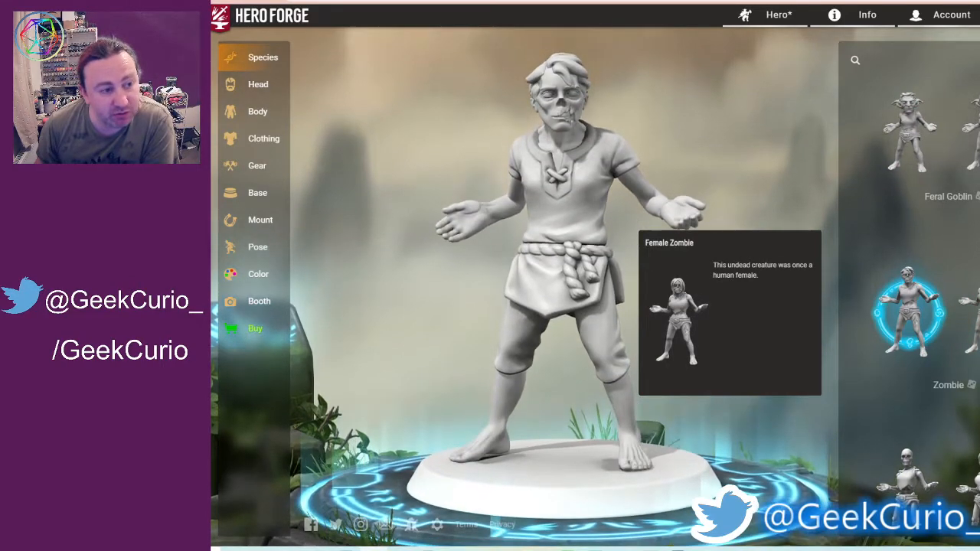
click(966, 321)
Change the hero's species to male Skeleton and switch it to male Robot.
scroll(961, 329, down, 1)
scroll(961, 329, down, 1)
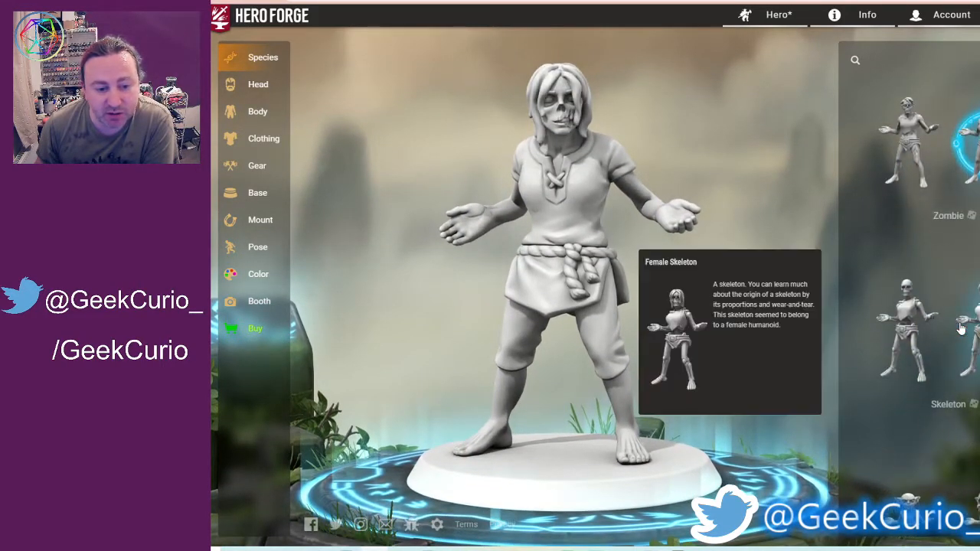
click(926, 337)
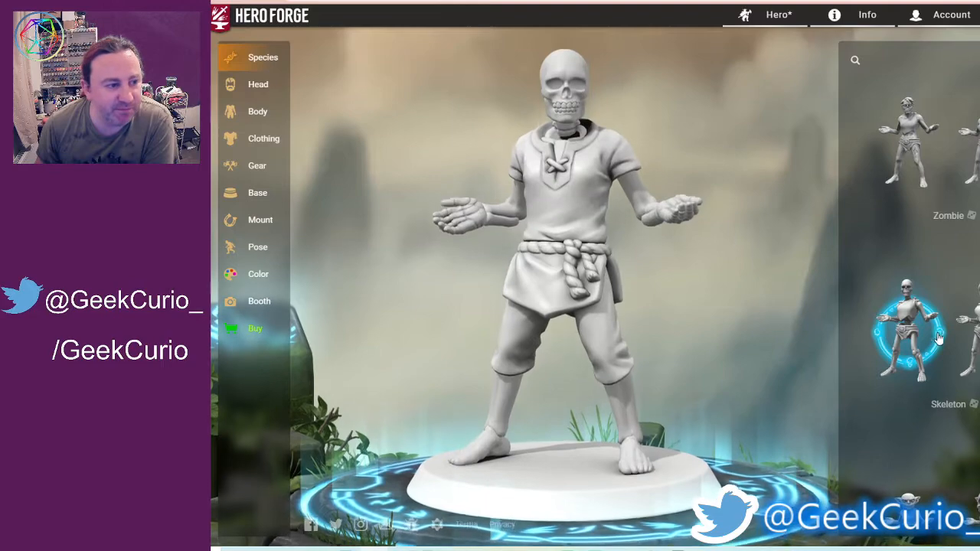
scroll(927, 336, down, 4)
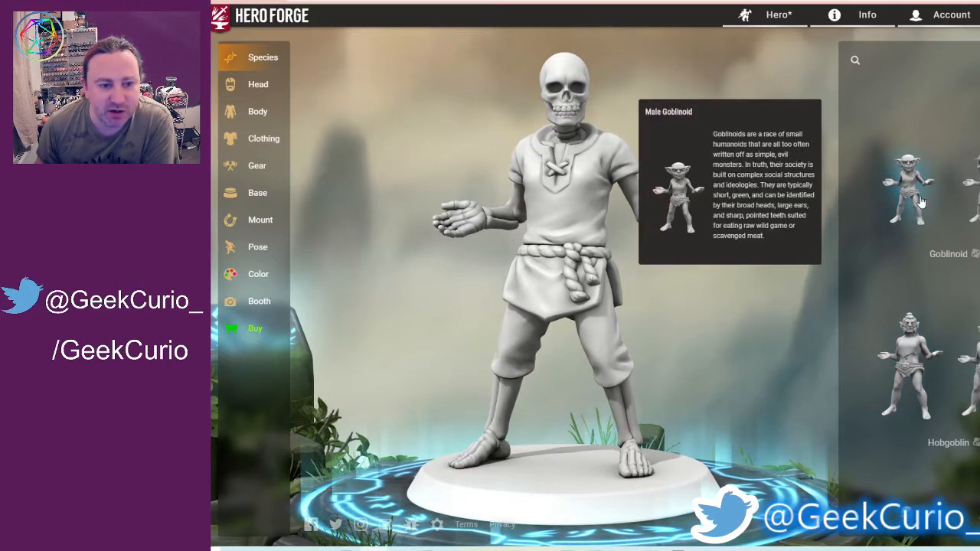
scroll(909, 343, down, 3)
click(910, 343)
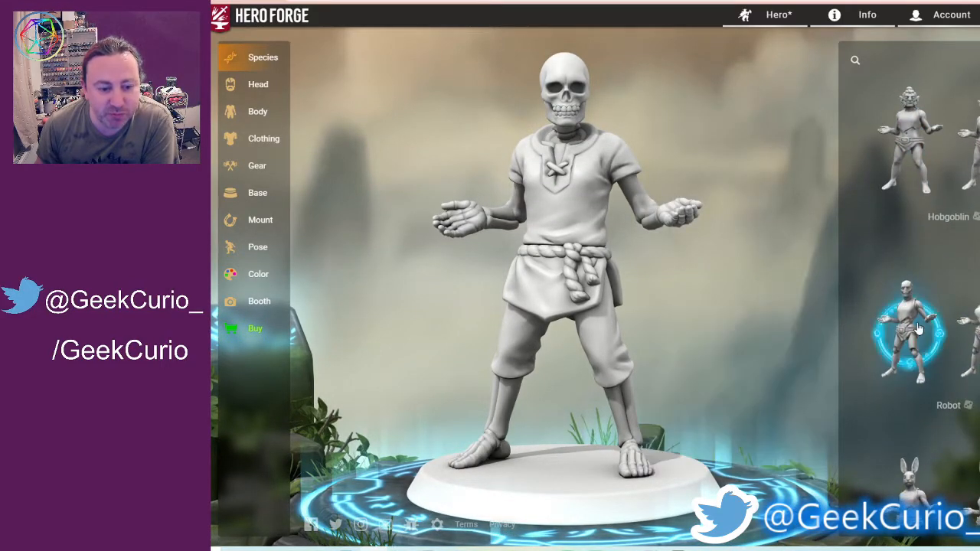
Try the male Rabbitfolk species on the hero and switch to the XL male Half Giant.
scroll(912, 342, down, 2)
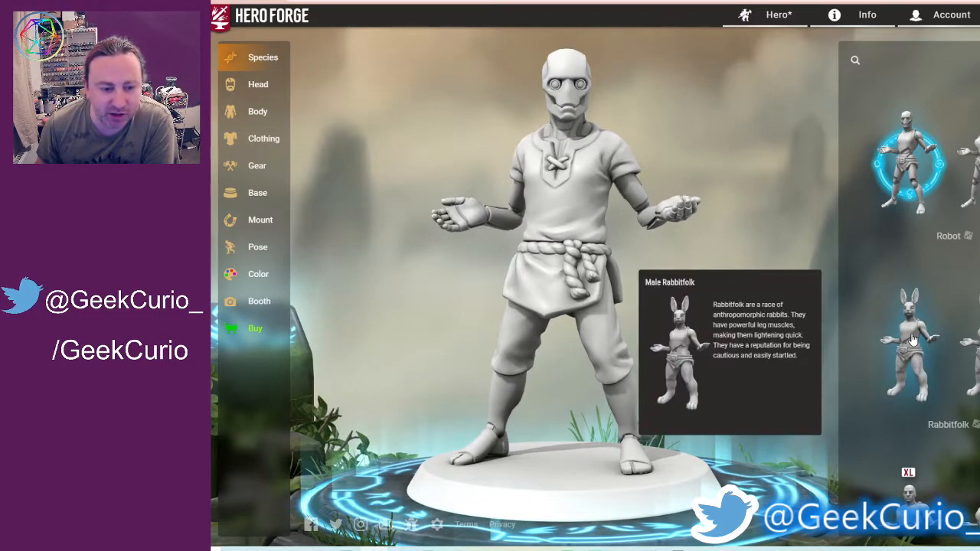
click(913, 340)
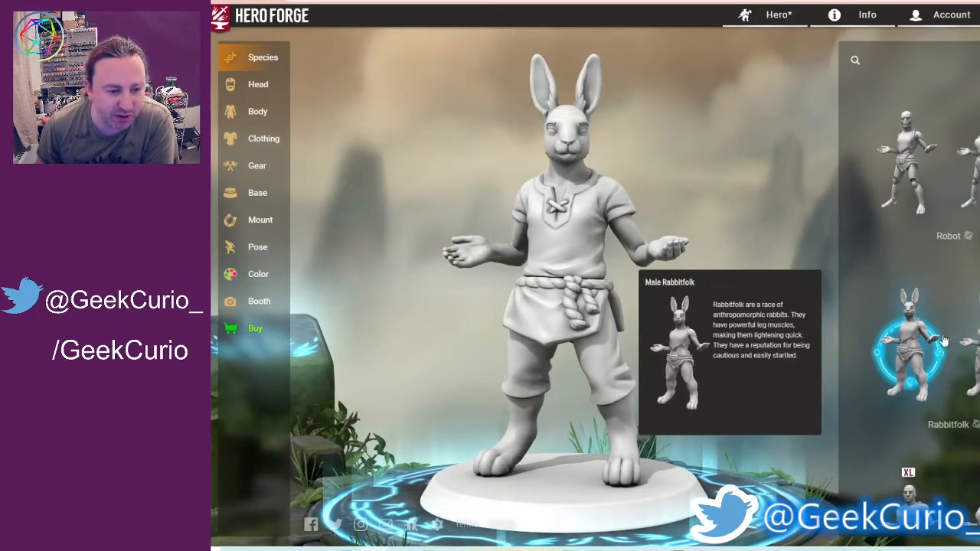
scroll(944, 342, down, 3)
click(941, 375)
Change the hero's species to male Aquatic Humanoid and inspect the arm and leg fins from several angles.
scroll(947, 417, down, 2)
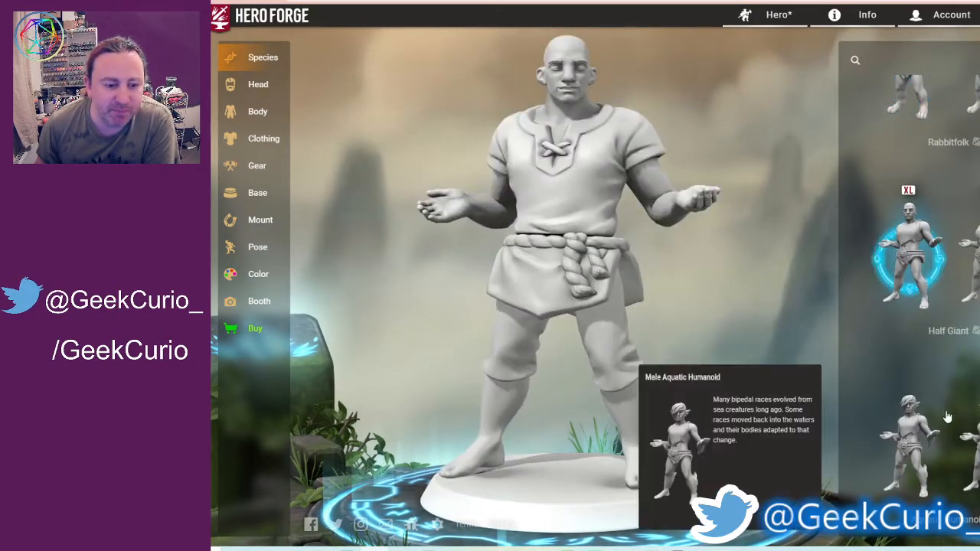
click(947, 418)
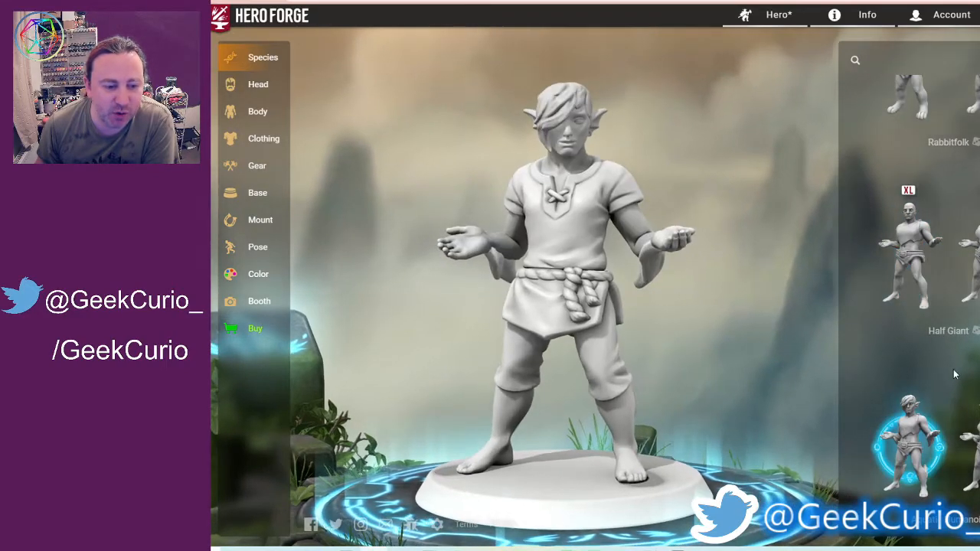
scroll(954, 373, down, 3)
scroll(903, 383, down, 1)
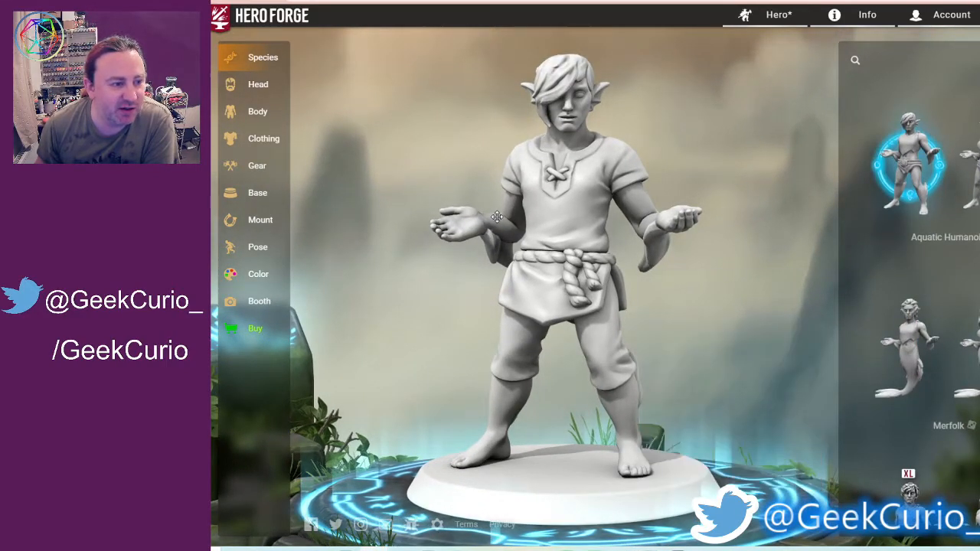
drag(497, 217, 626, 250)
drag(564, 242, 680, 228)
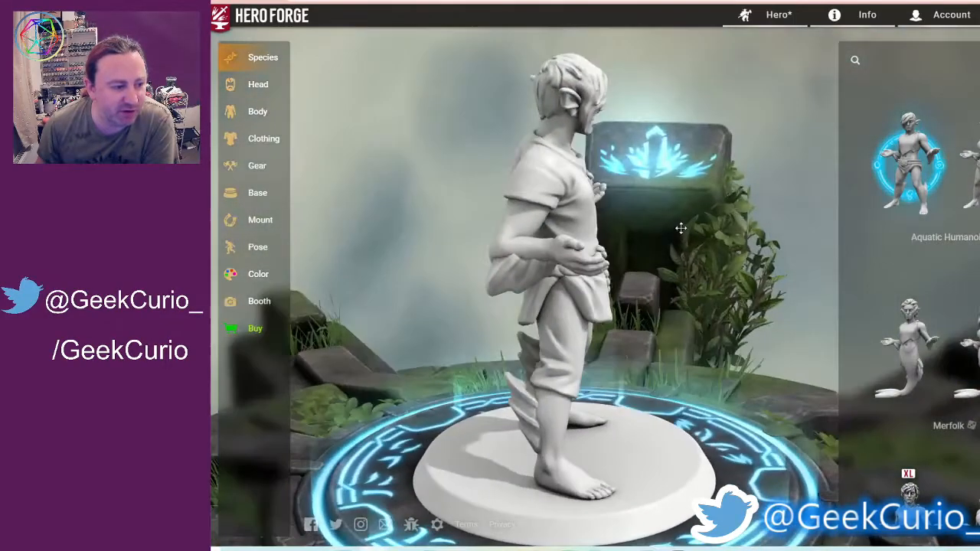
drag(596, 189, 431, 194)
Change the hero's species to XL male Centaur and inspect the figure from the side and front.
scroll(941, 360, down, 3)
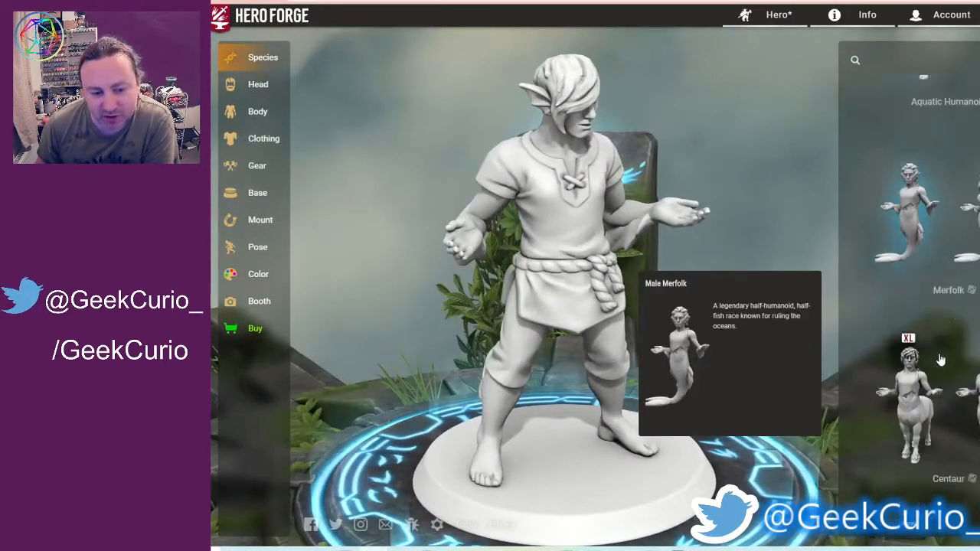
scroll(941, 360, down, 1)
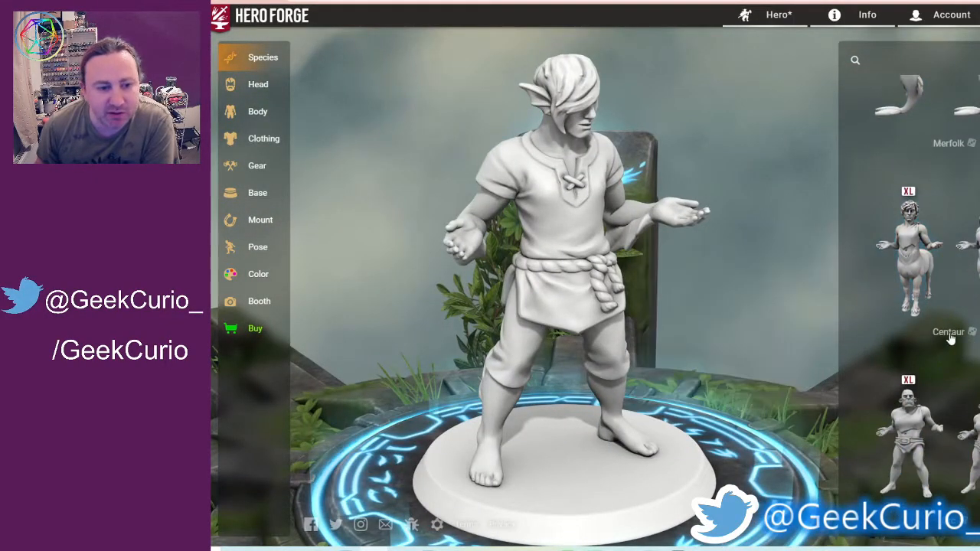
click(906, 257)
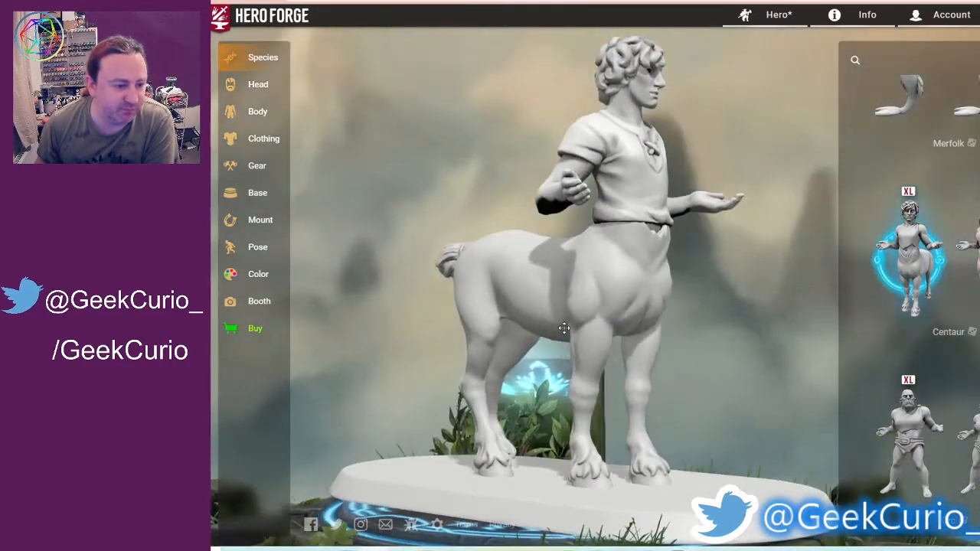
drag(567, 325, 694, 385)
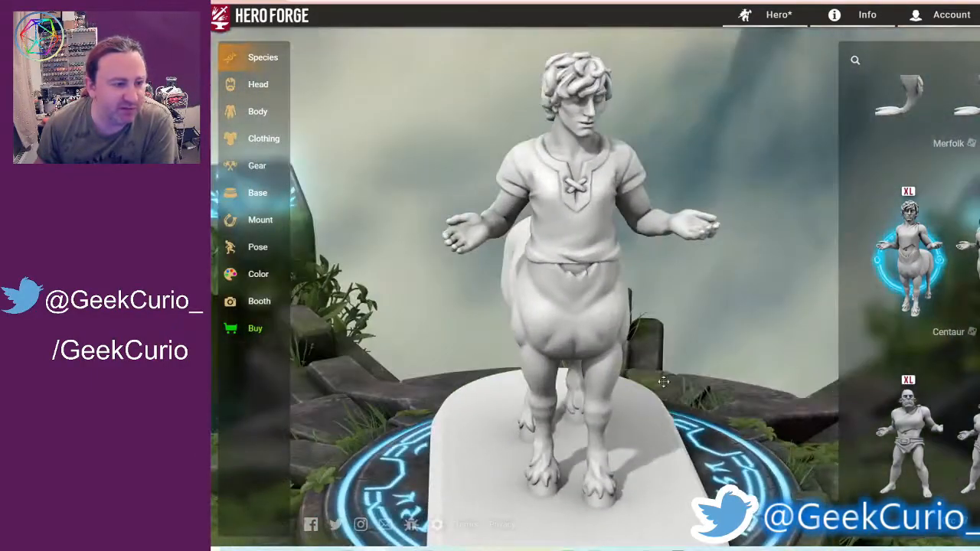
Browse past the Orc and Kobold species and apply the XL male Naga to the hero.
scroll(957, 383, down, 2)
scroll(971, 406, down, 1)
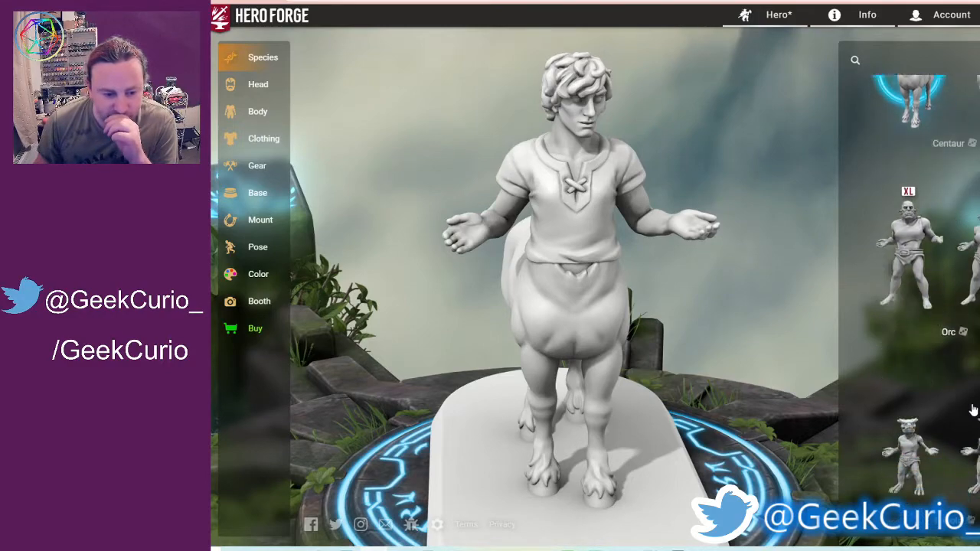
scroll(973, 411, down, 1)
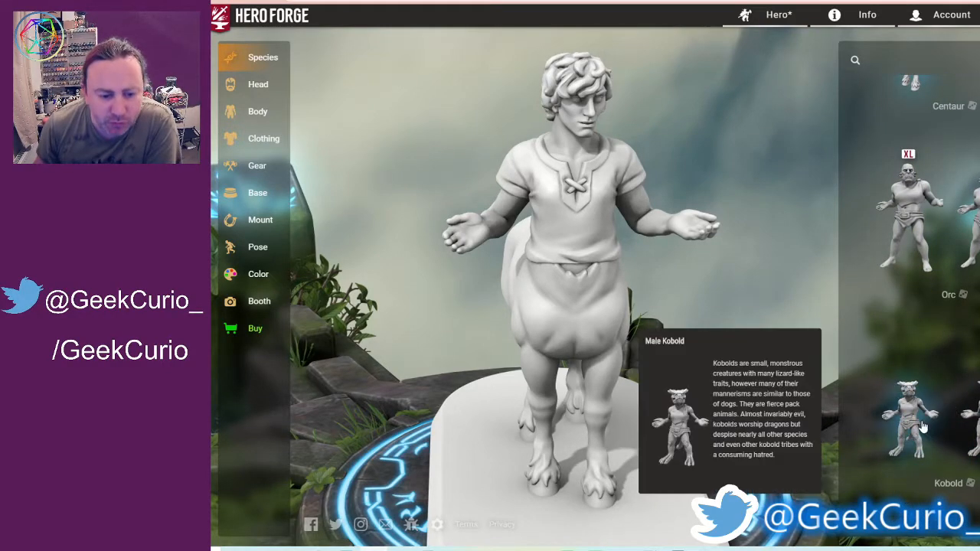
scroll(957, 413, down, 3)
click(915, 345)
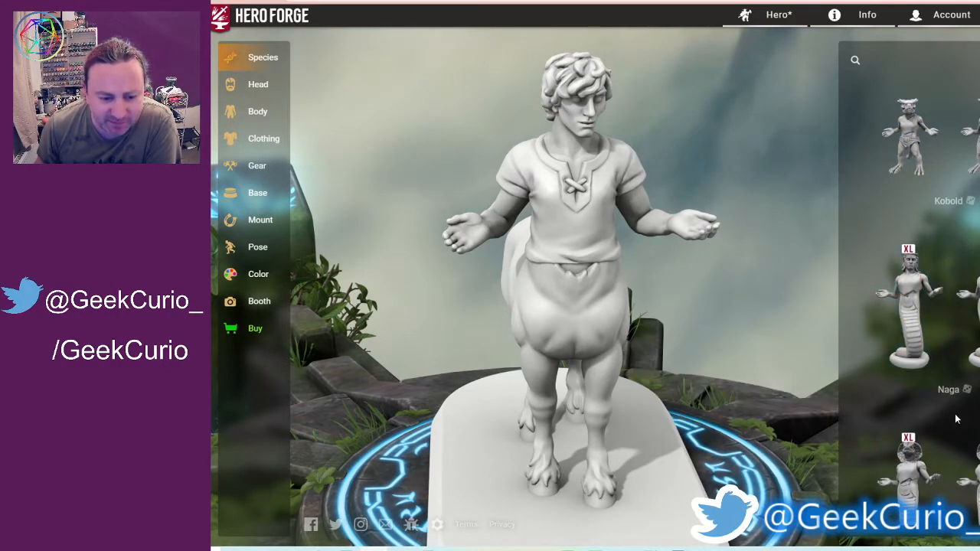
Browse the Serpentfolk, Frogfolk, Giggle-Dog and Infernal species and apply the XL male Celestial to the hero.
scroll(900, 405, down, 2)
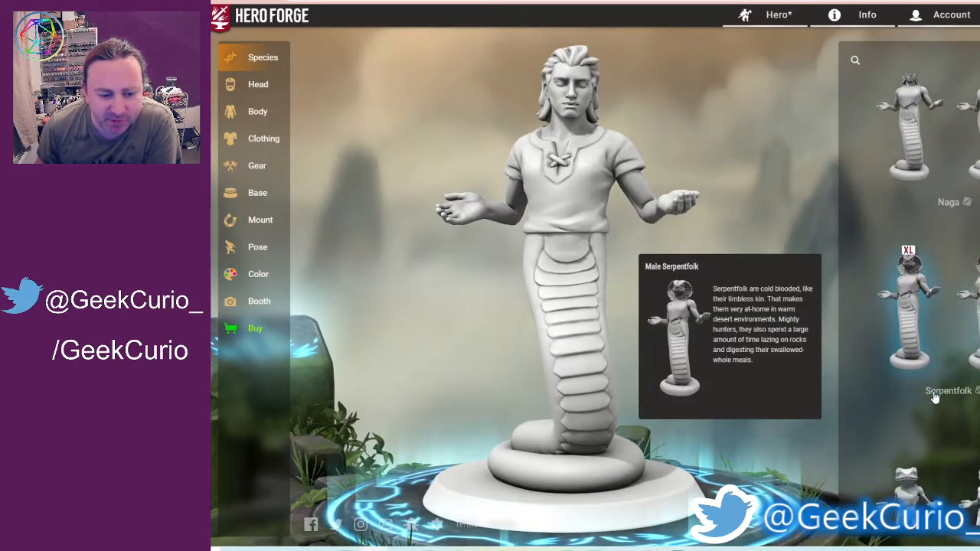
scroll(919, 391, down, 3)
scroll(950, 387, down, 1)
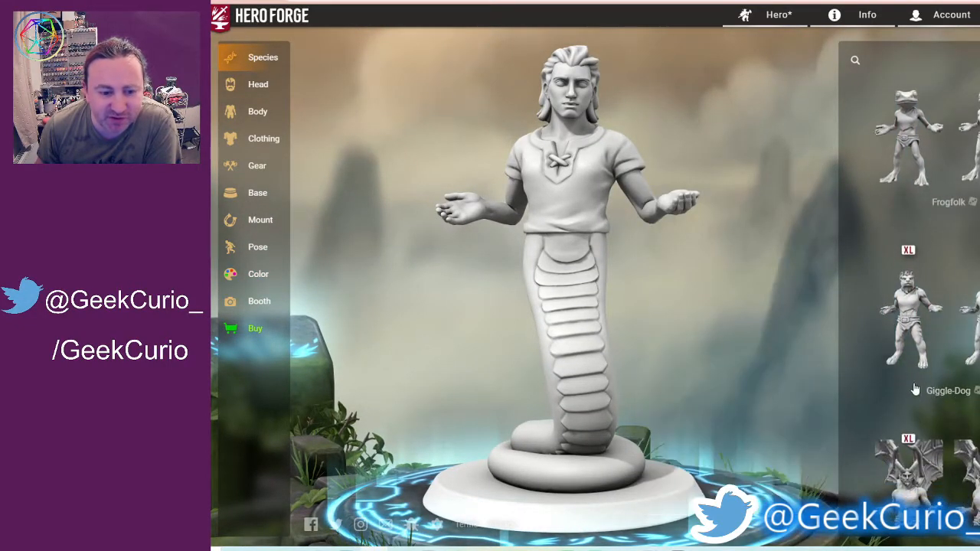
scroll(915, 375, down, 3)
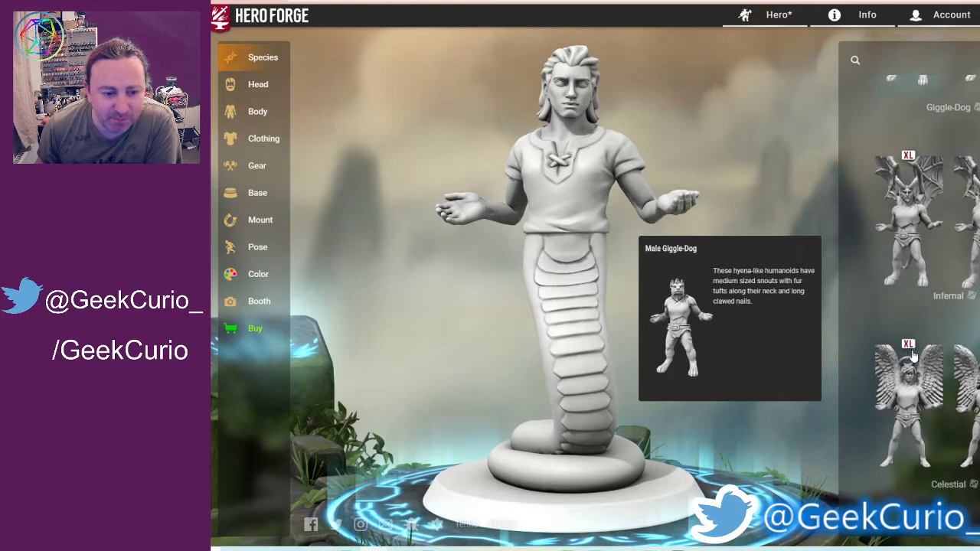
scroll(926, 358, down, 1)
click(918, 337)
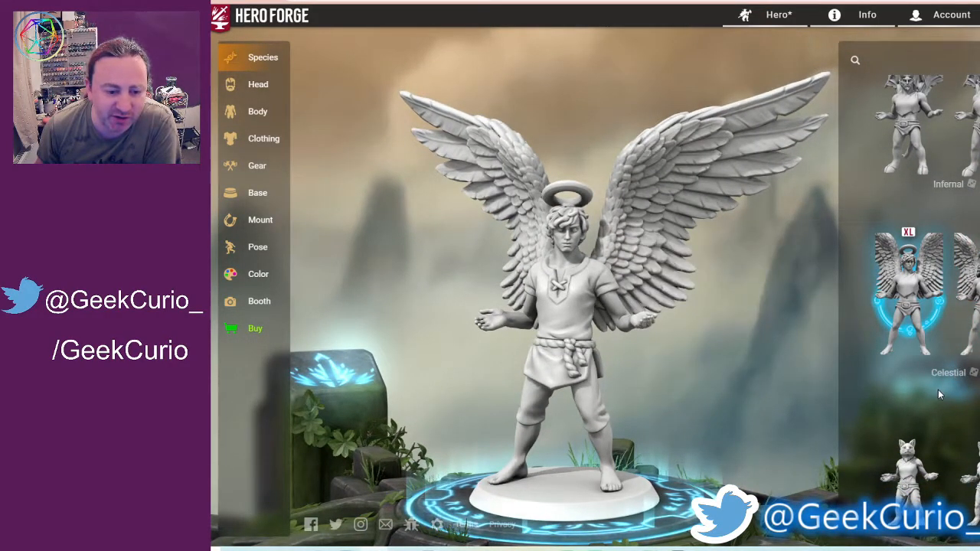
Change the hero's species to male Fox and read the species description.
scroll(938, 389, down, 2)
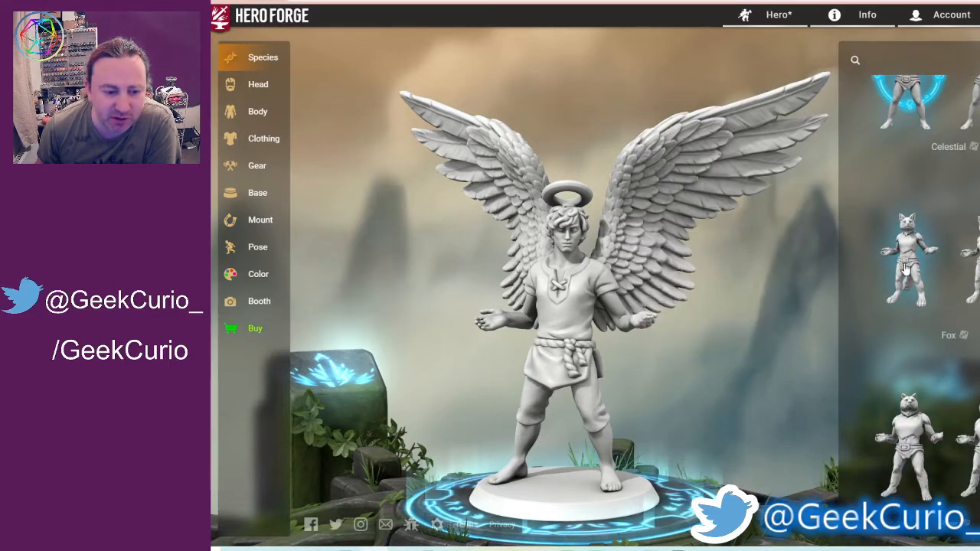
click(905, 268)
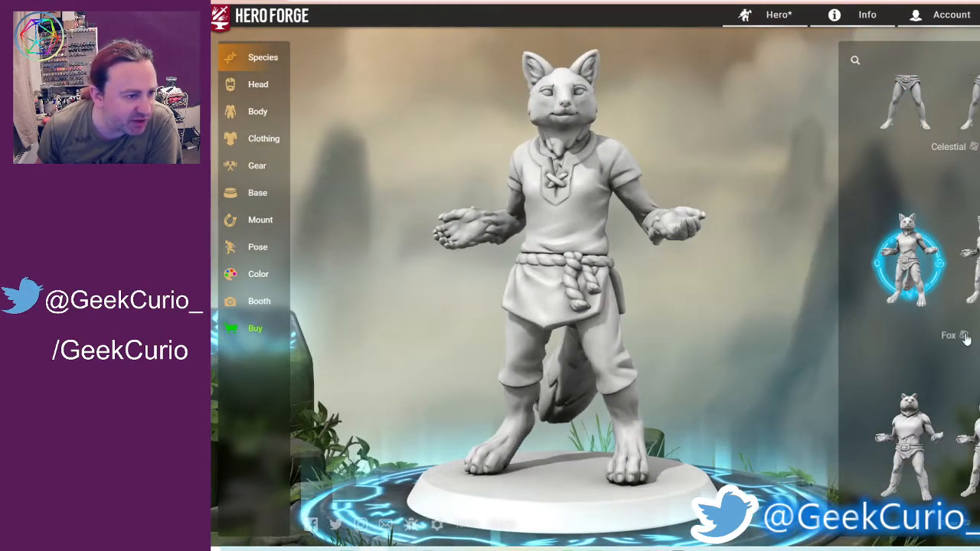
mouse_move(947, 333)
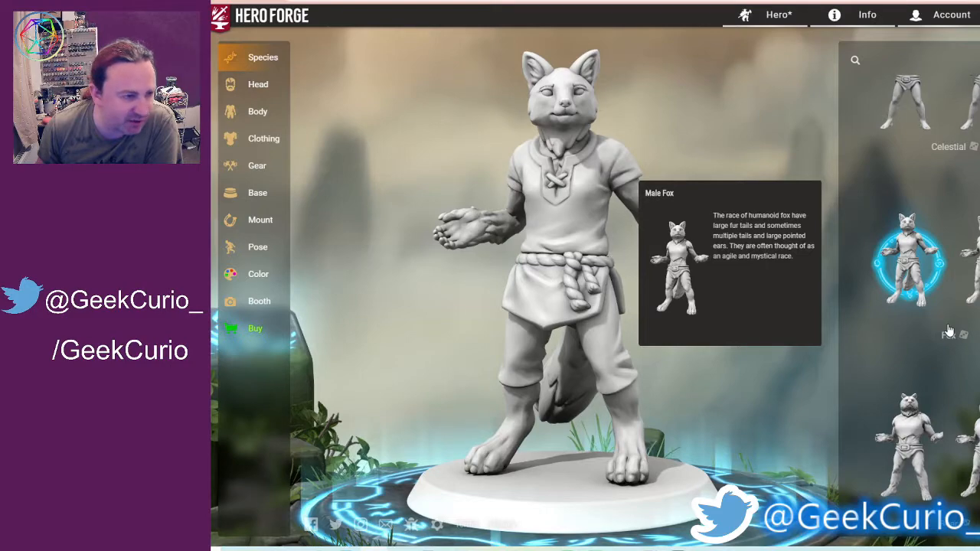
Look past the Bear species and change the hero's species to male Alien.
scroll(948, 330, down, 2)
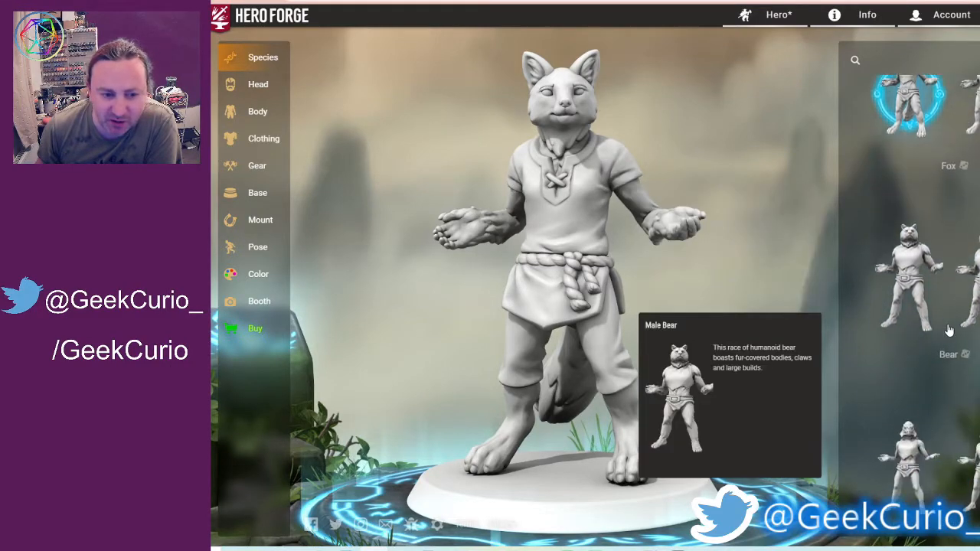
scroll(934, 329, down, 1)
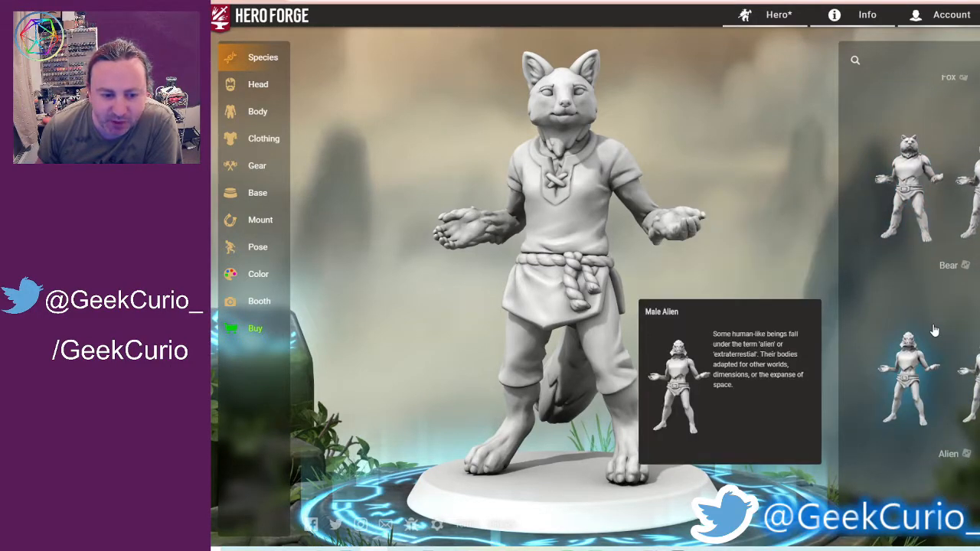
click(904, 385)
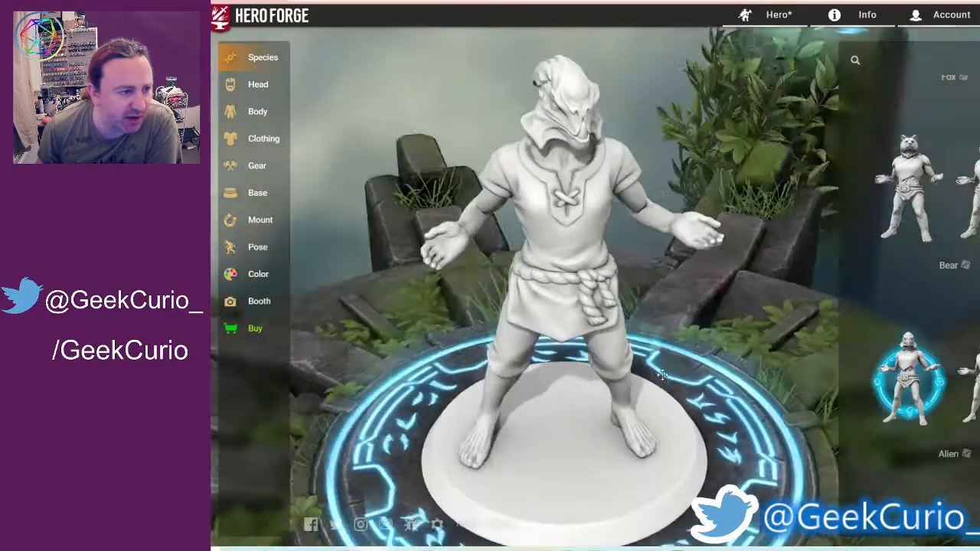
Look over the Alien figure and change the hero's species to the XL male Orc.
drag(662, 375, 572, 377)
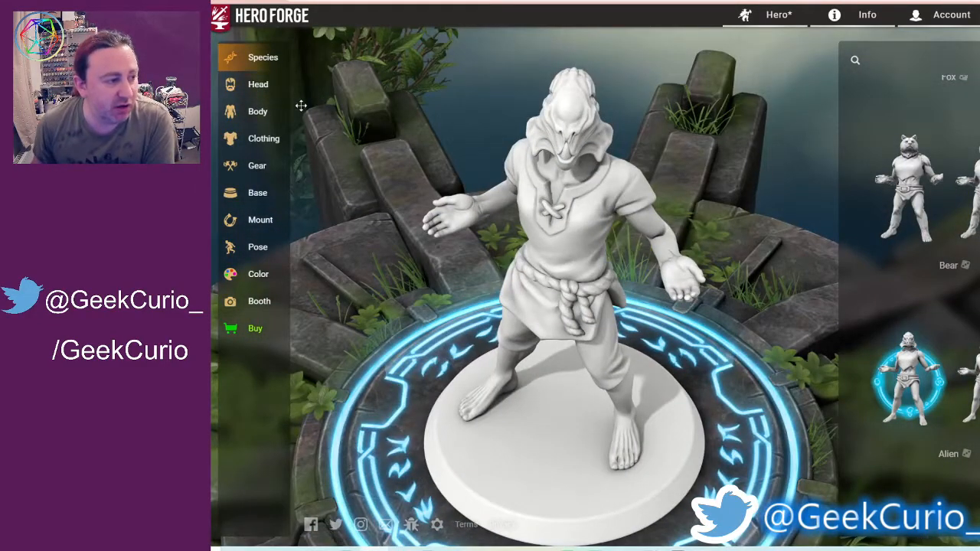
mouse_move(904, 278)
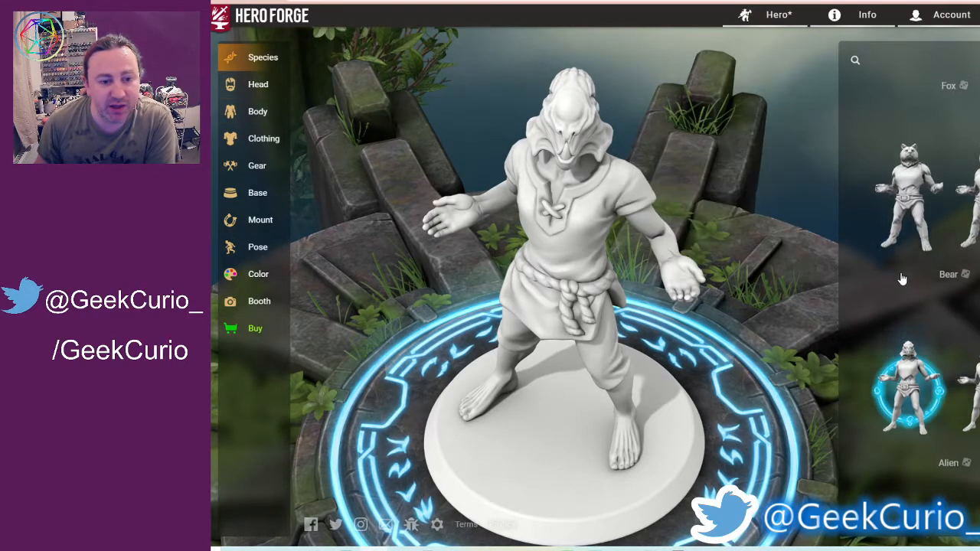
scroll(906, 293, down, 5)
scroll(896, 276, down, 8)
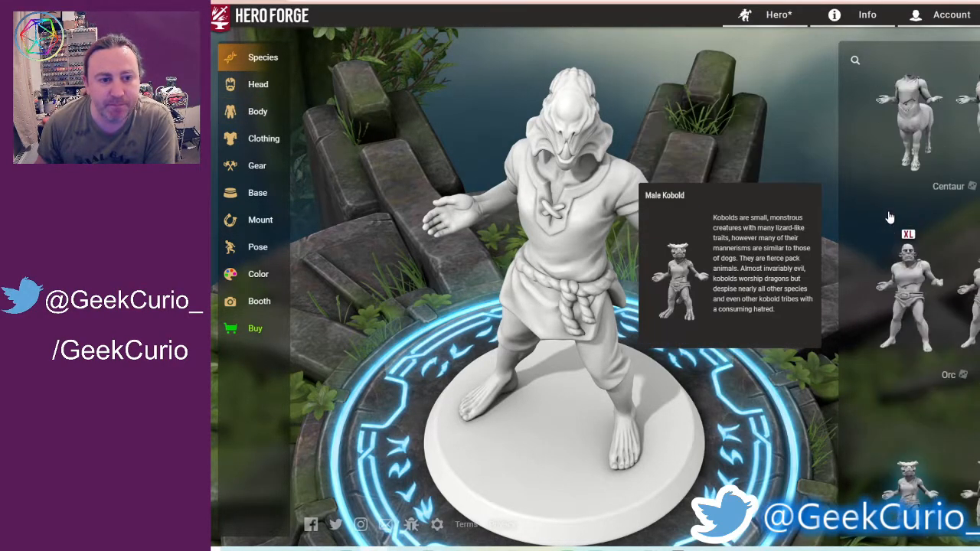
click(932, 289)
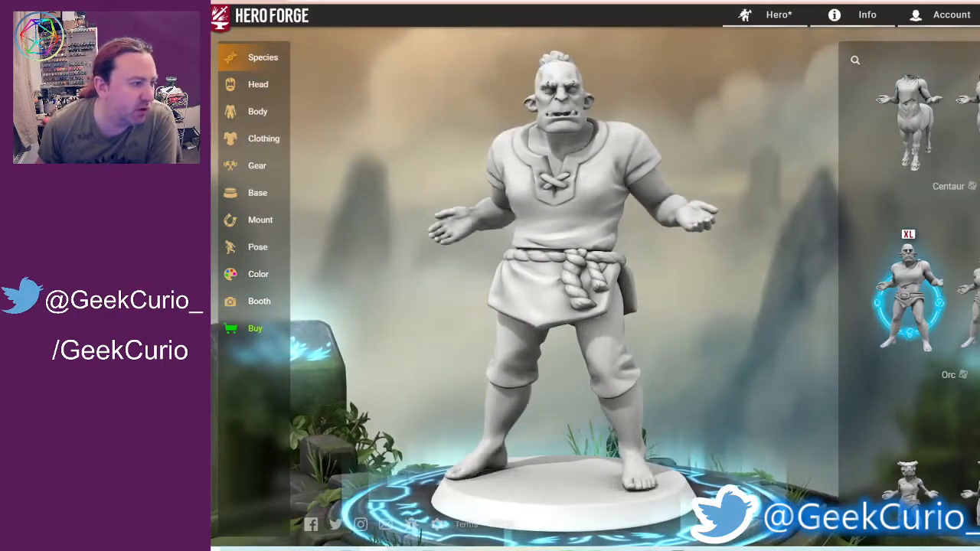
Look through the face options and replace the orc's ears with the long, horizontal pointed pair.
click(260, 85)
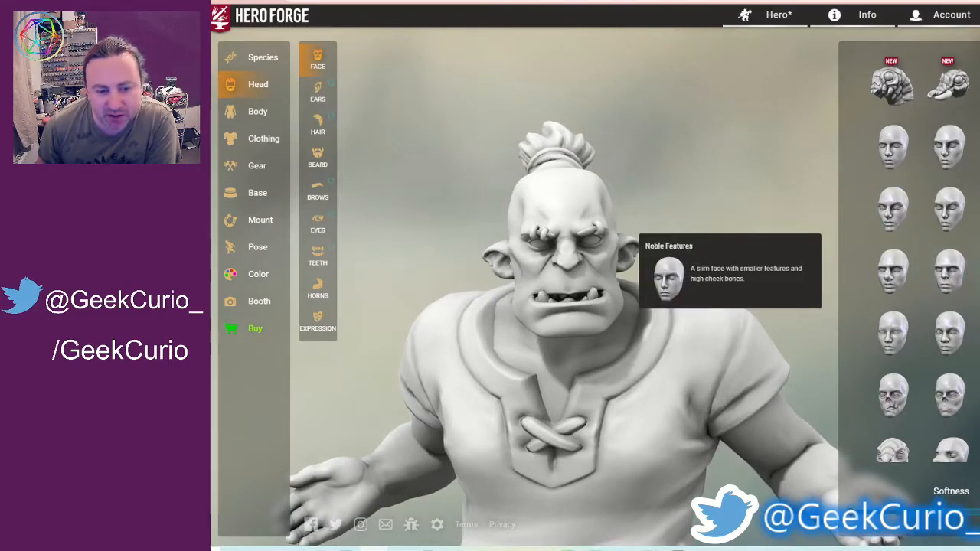
scroll(949, 284, down, 3)
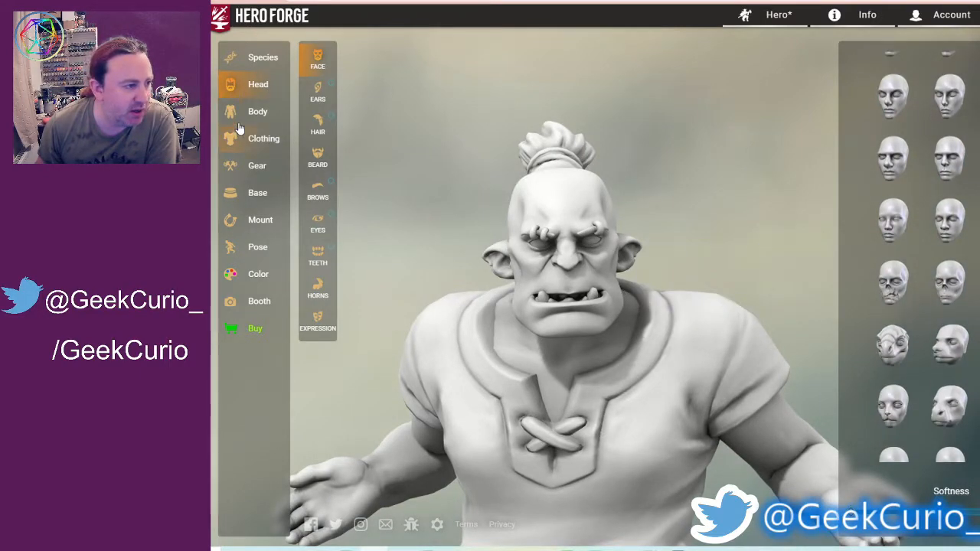
click(316, 92)
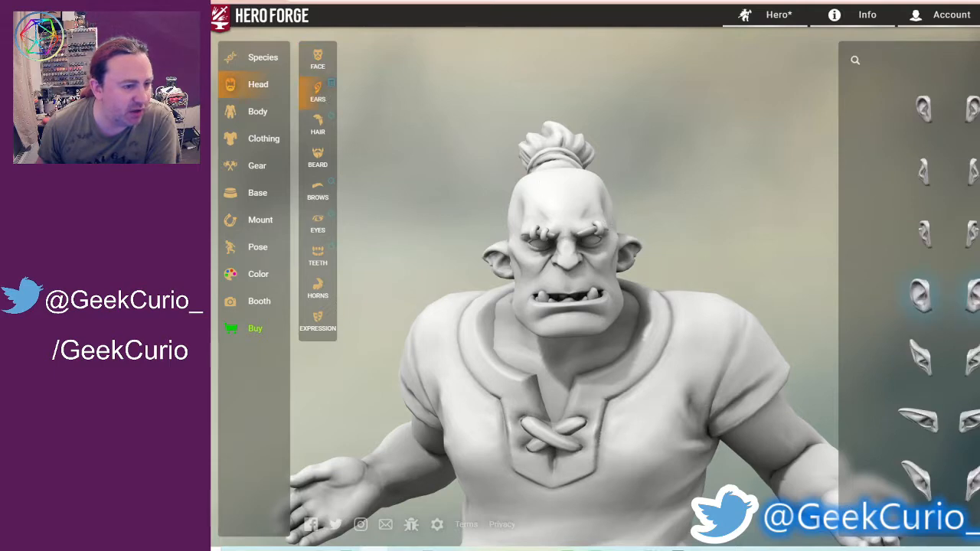
click(921, 294)
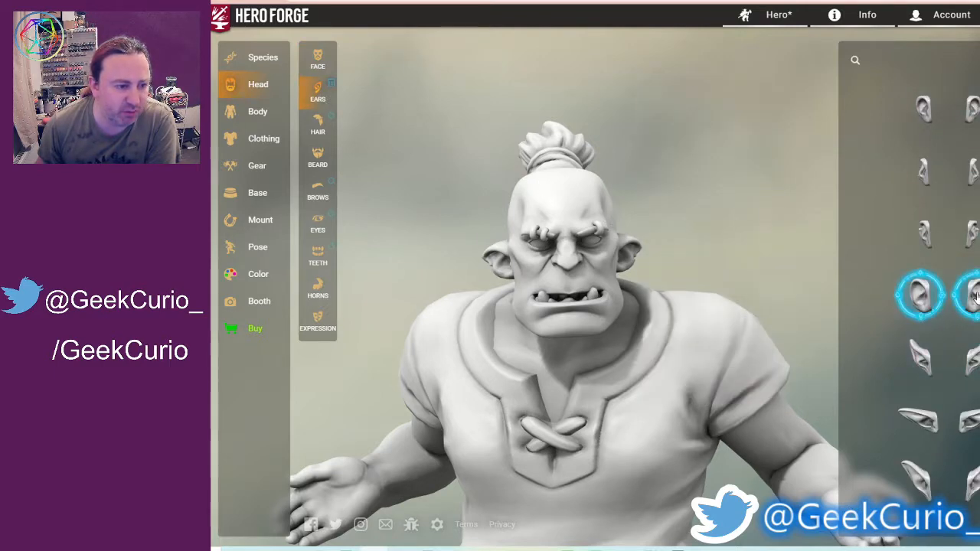
click(971, 418)
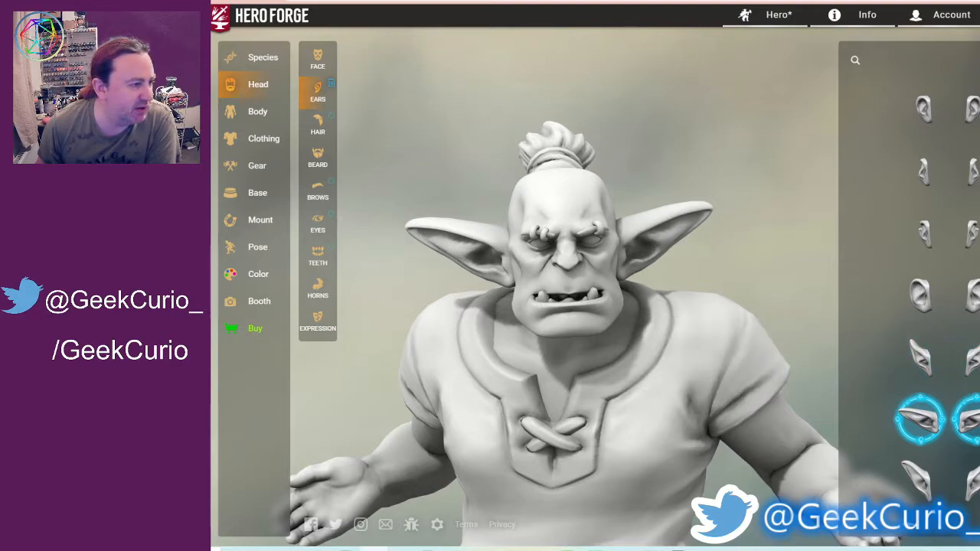
Give the orc a short full beard with a moustache and check the head's expression options.
click(317, 155)
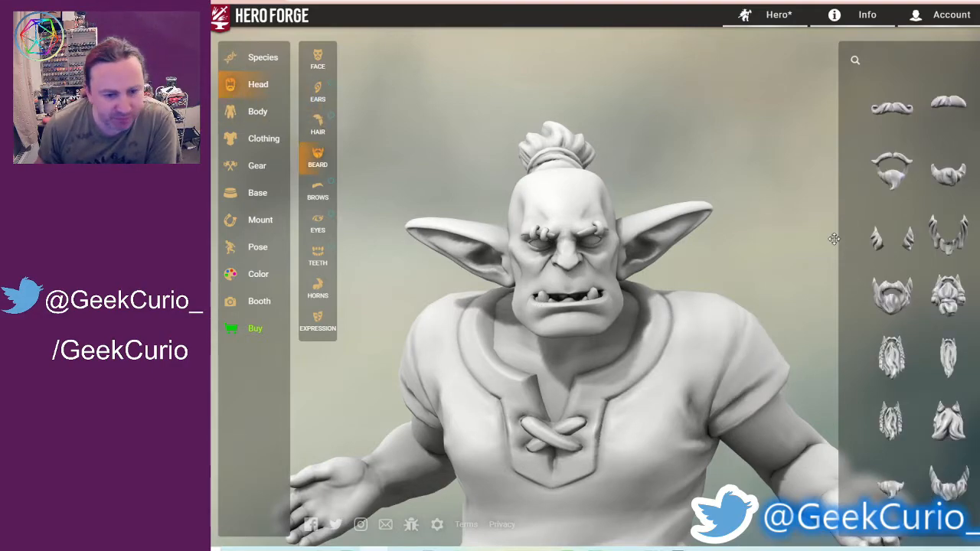
click(892, 295)
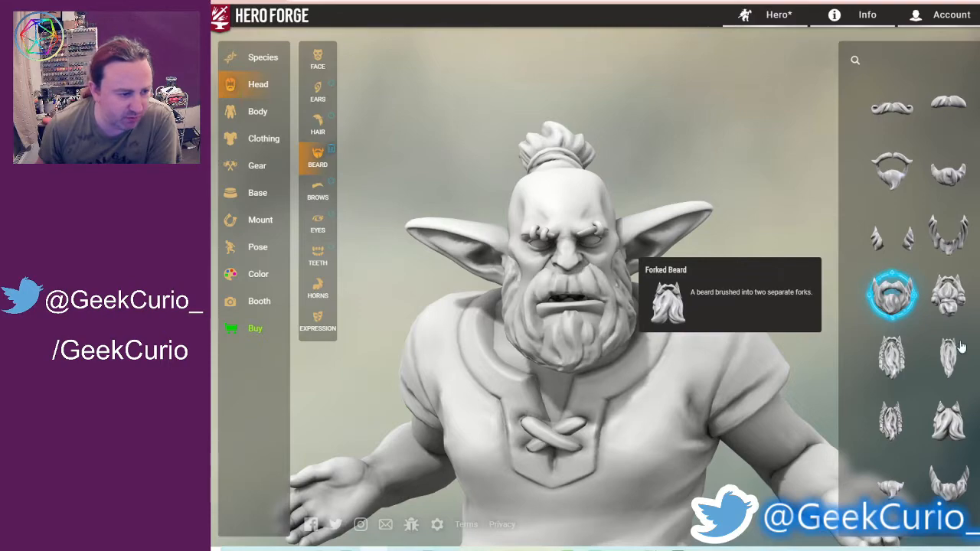
drag(693, 442, 711, 445)
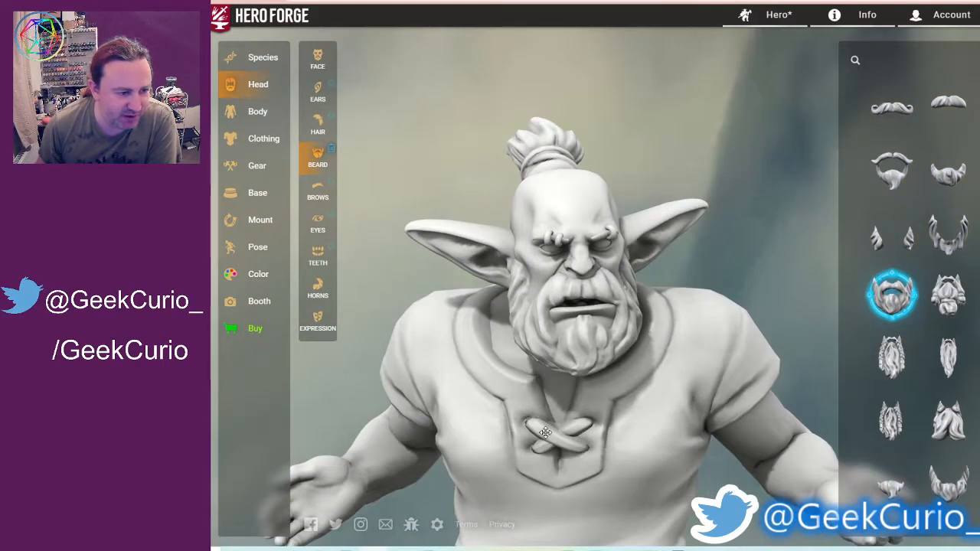
drag(545, 433, 489, 428)
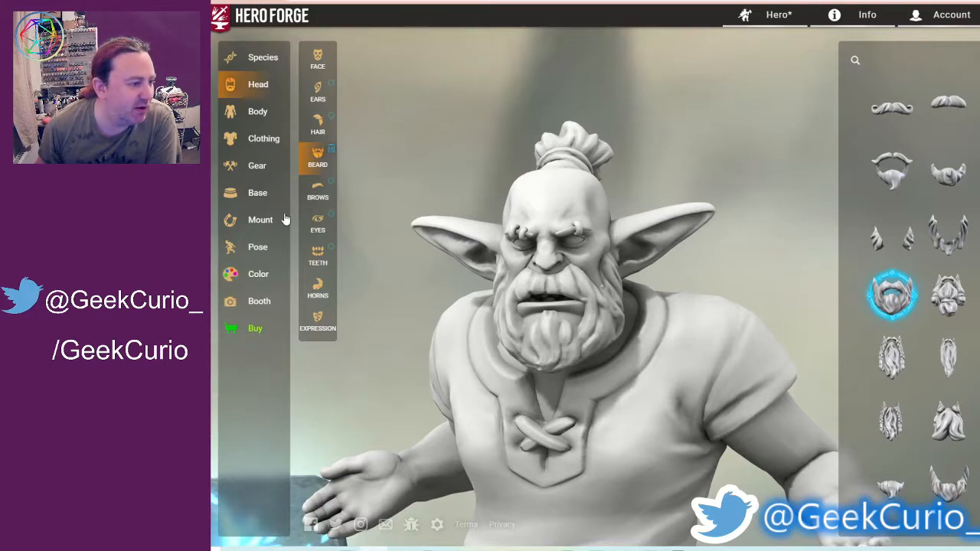
drag(524, 353, 566, 369)
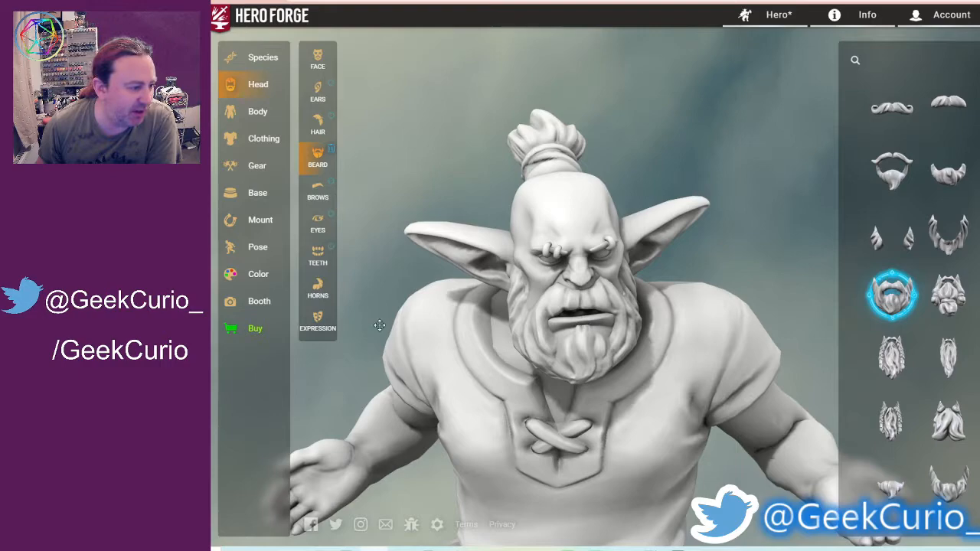
click(311, 323)
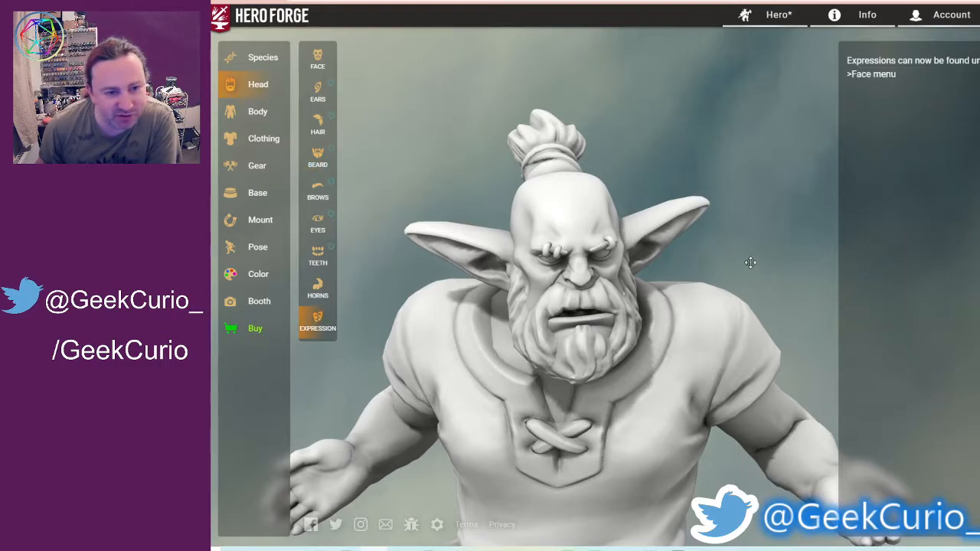
drag(750, 263, 786, 241)
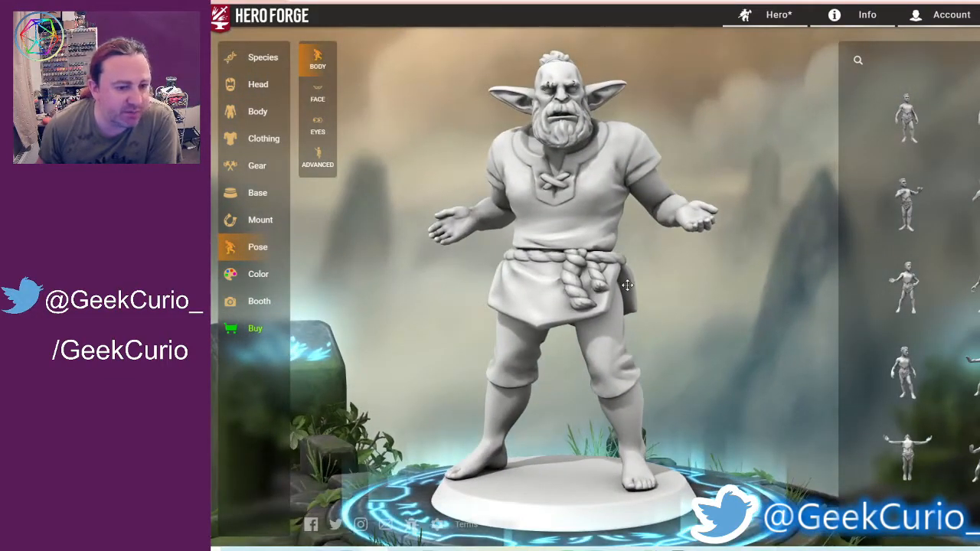
Try the Low Side Kick and a wide-legged combat pose, and apply the body pose with outstretched arms and head thrown back.
drag(627, 285, 601, 314)
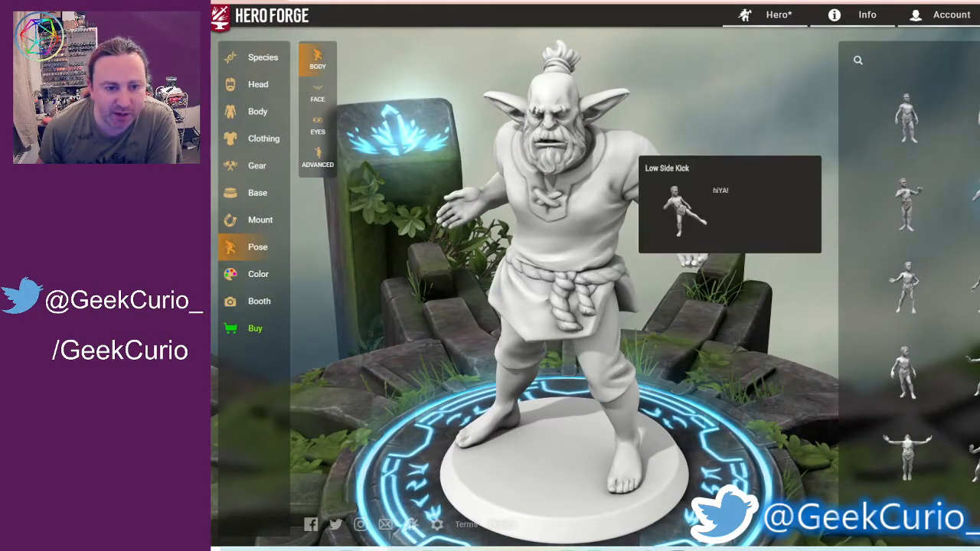
click(974, 205)
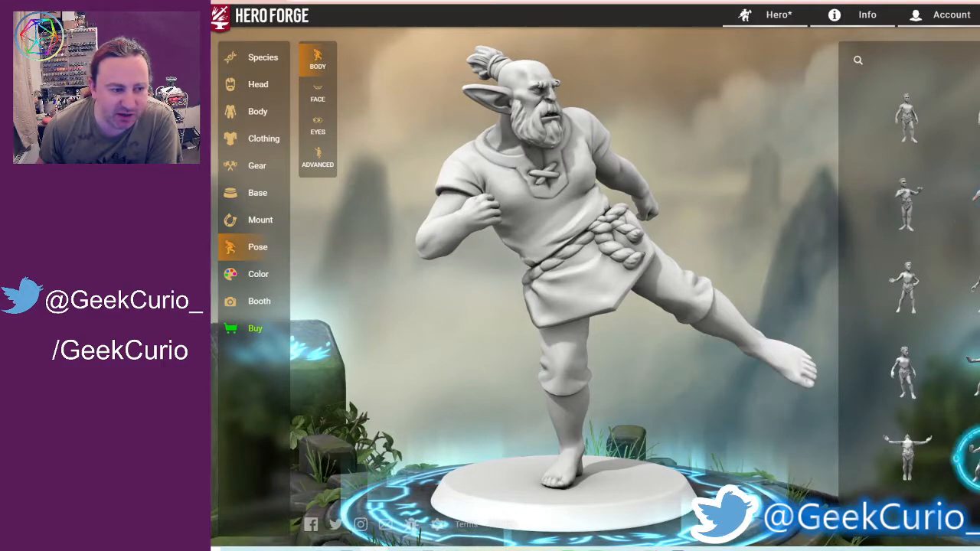
click(962, 453)
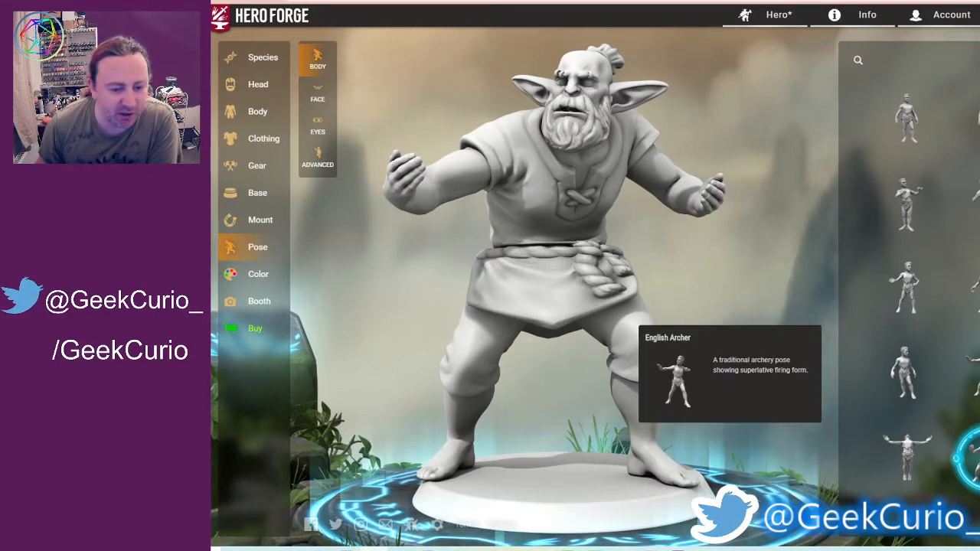
click(906, 460)
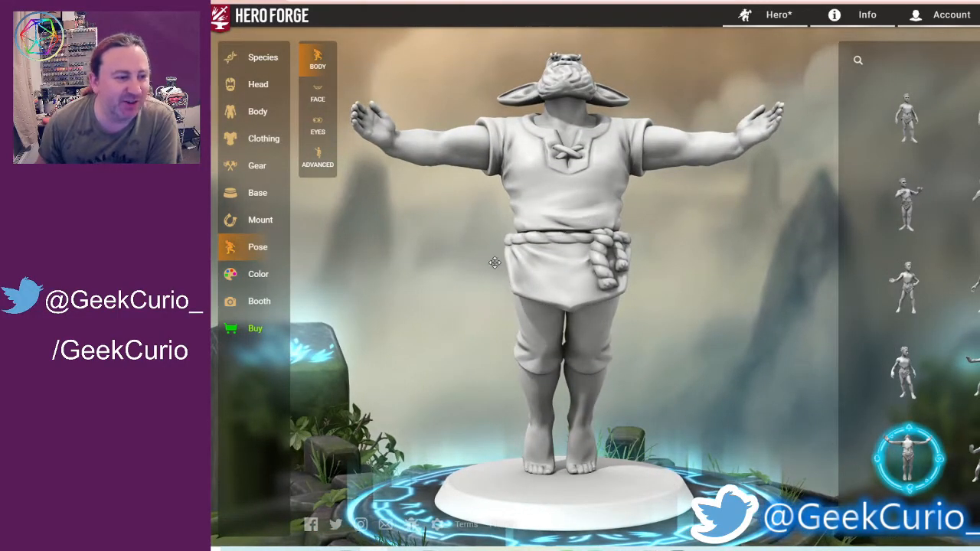
drag(495, 263, 493, 300)
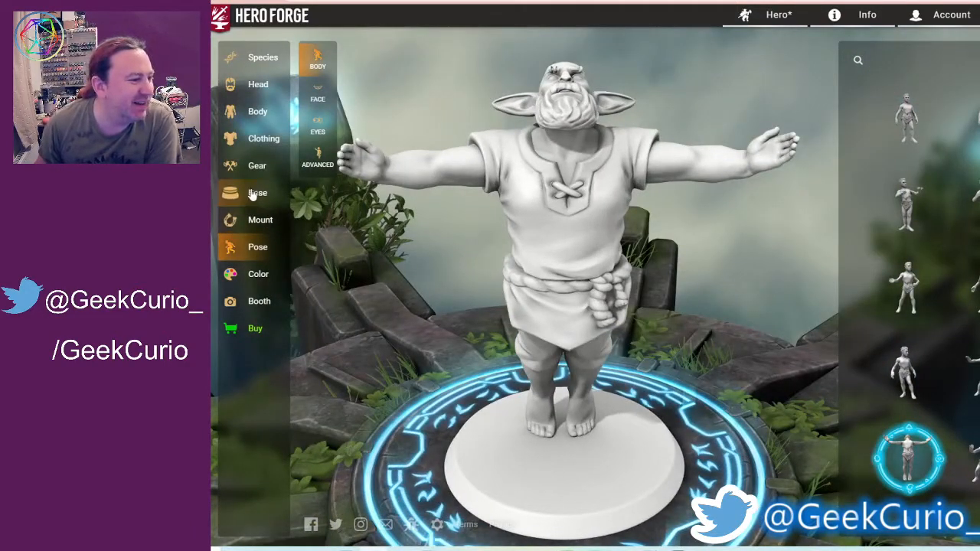
Check the mount options, and filter the hand gear to crossbows and equip the hero's right hand with the larger crossbow.
click(254, 219)
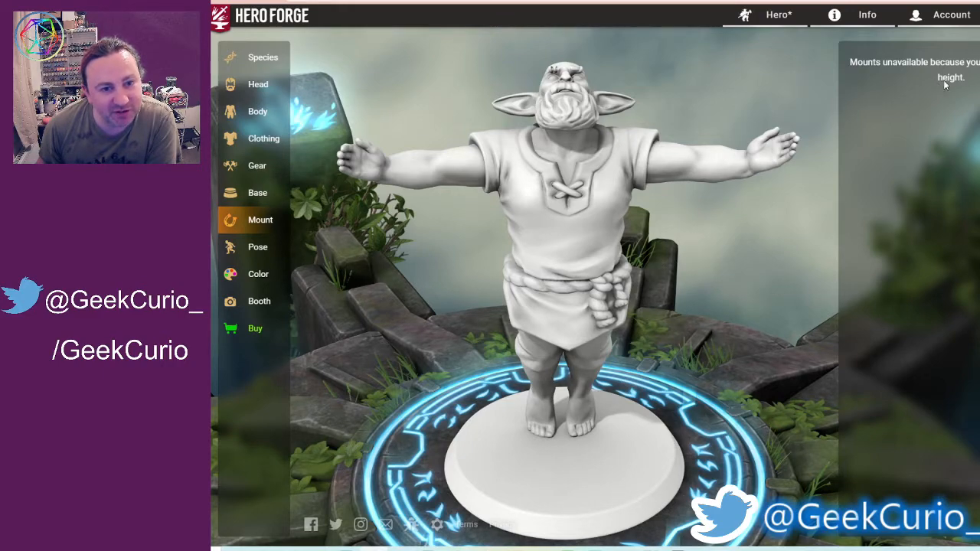
mouse_move(517, 319)
mouse_down()
mouse_move(573, 325)
mouse_move(520, 329)
mouse_up()
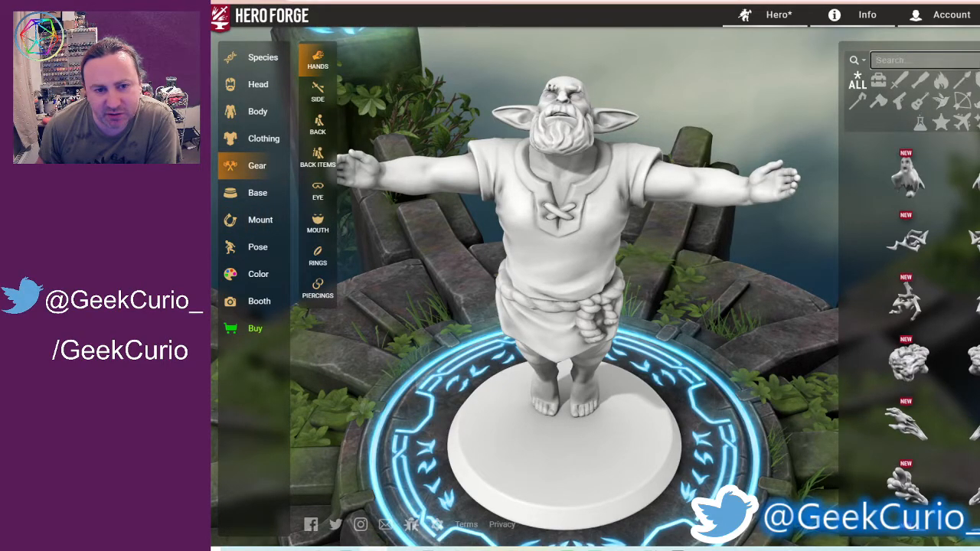
click(941, 101)
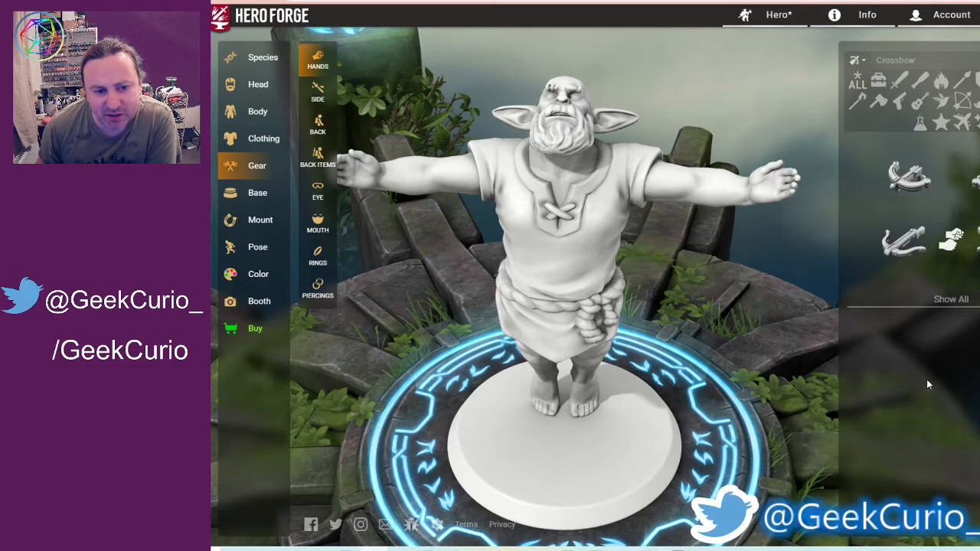
mouse_move(933, 245)
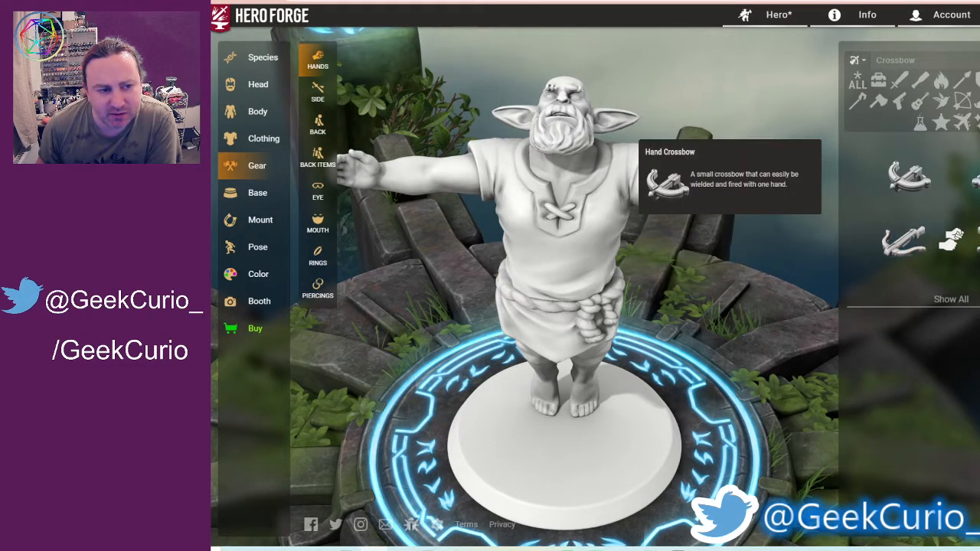
click(902, 255)
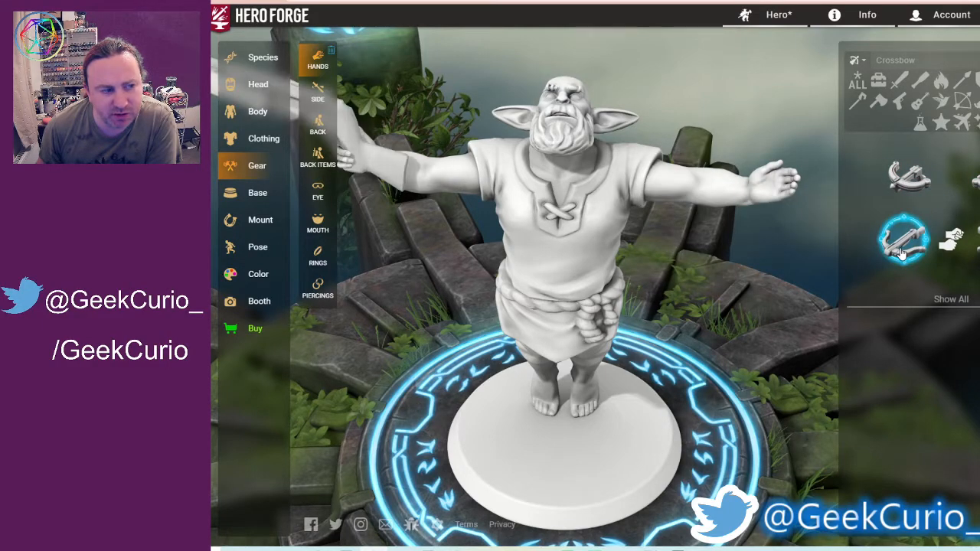
drag(412, 262, 317, 282)
Compare the first two ear piercing styles and fit the double-disc piercing to the hero's ears.
click(315, 288)
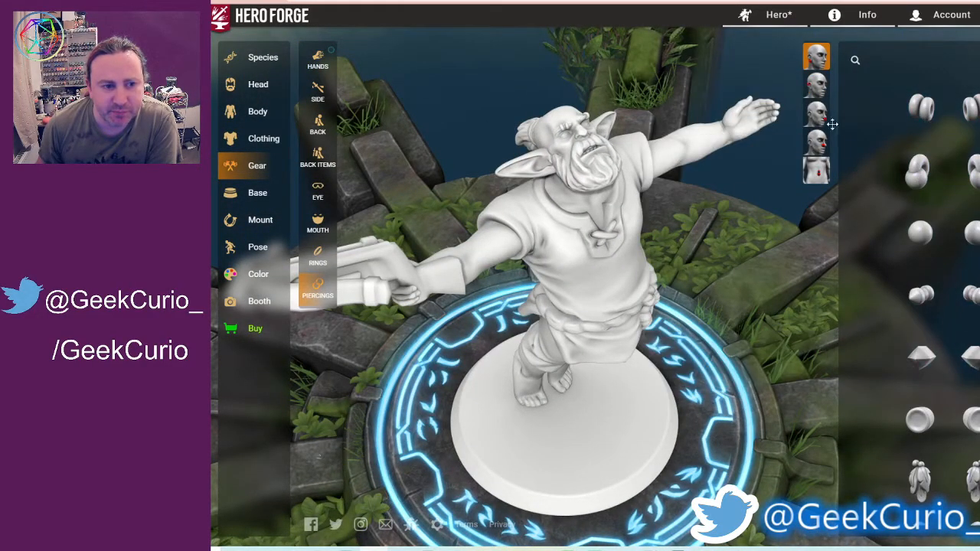
click(923, 112)
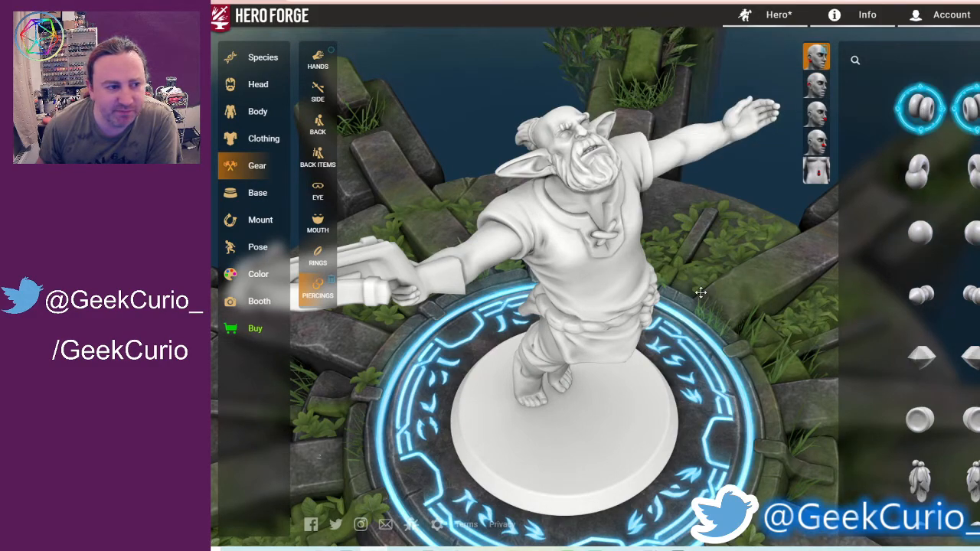
click(921, 174)
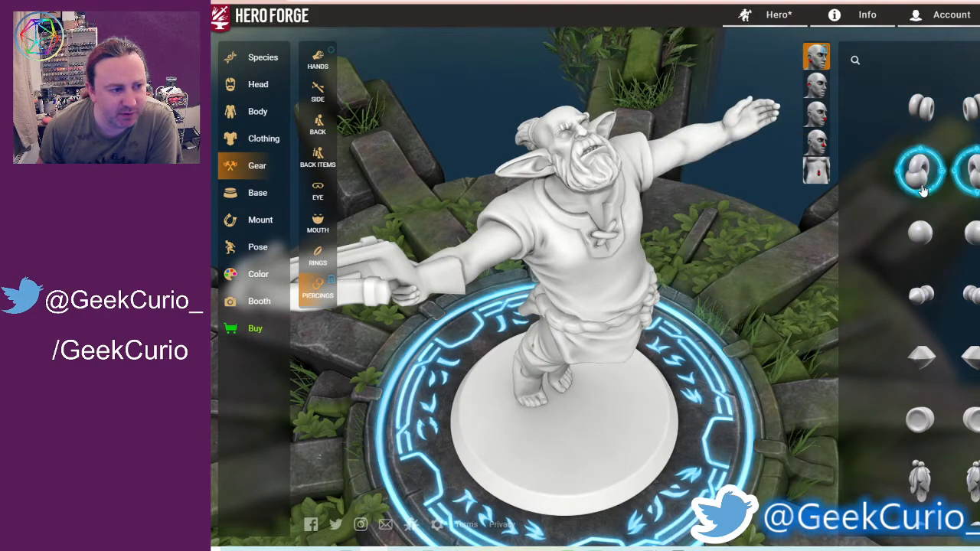
click(923, 95)
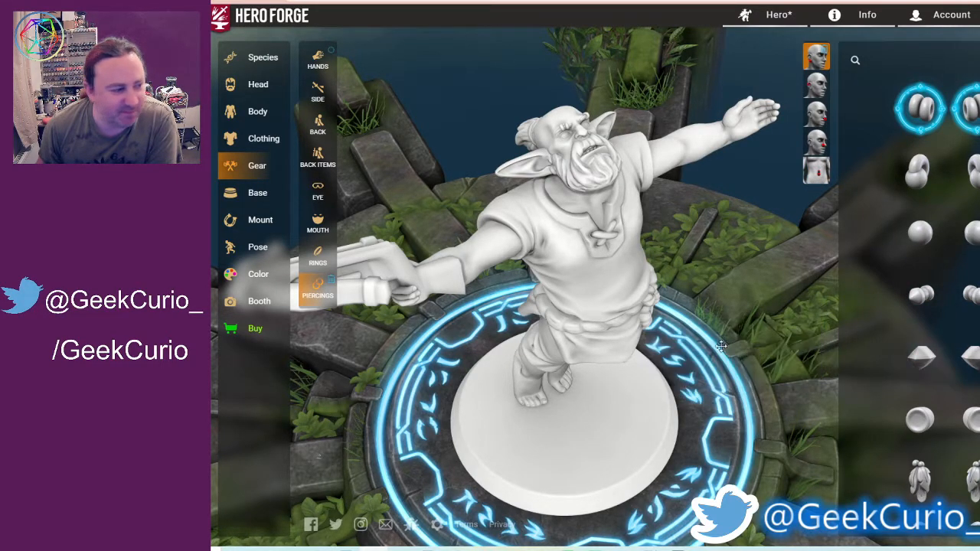
drag(719, 345, 686, 334)
Browse the full outfits and dress the hero in the Swashbuckler's Clothes.
click(260, 139)
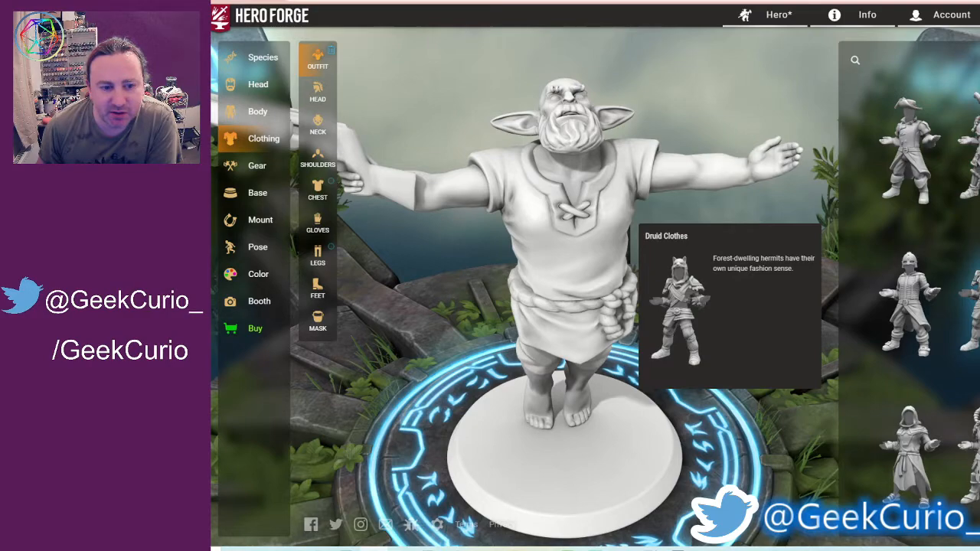
scroll(908, 301, down, 5)
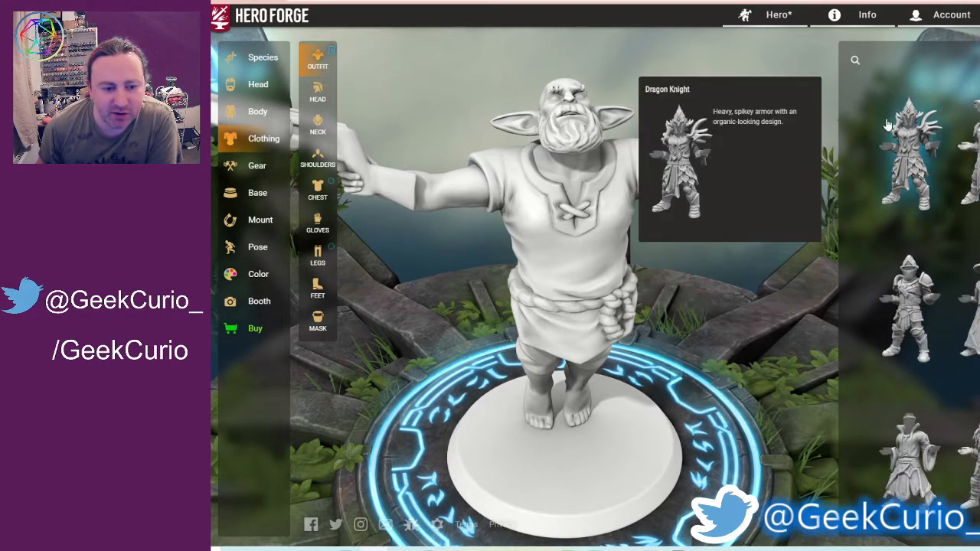
scroll(915, 290, down, 3)
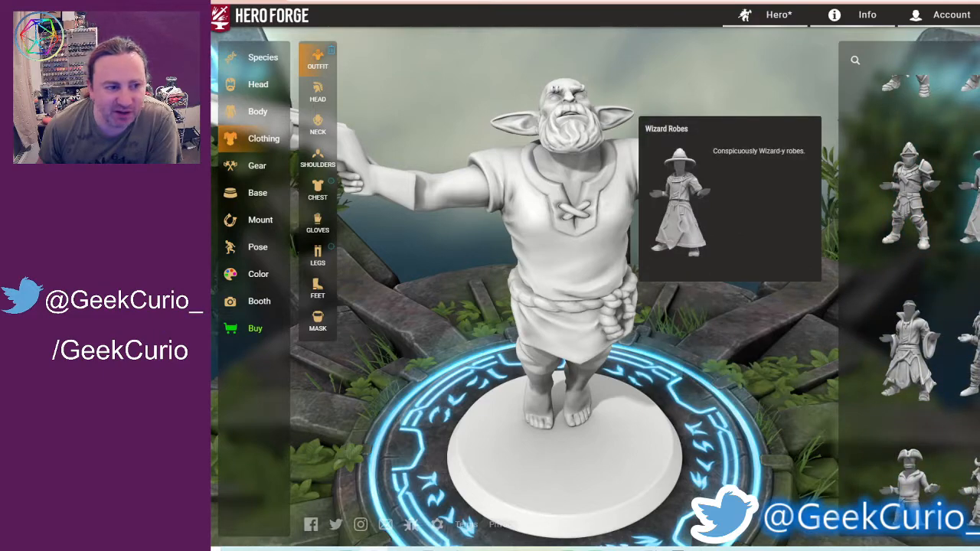
scroll(977, 184, down, 2)
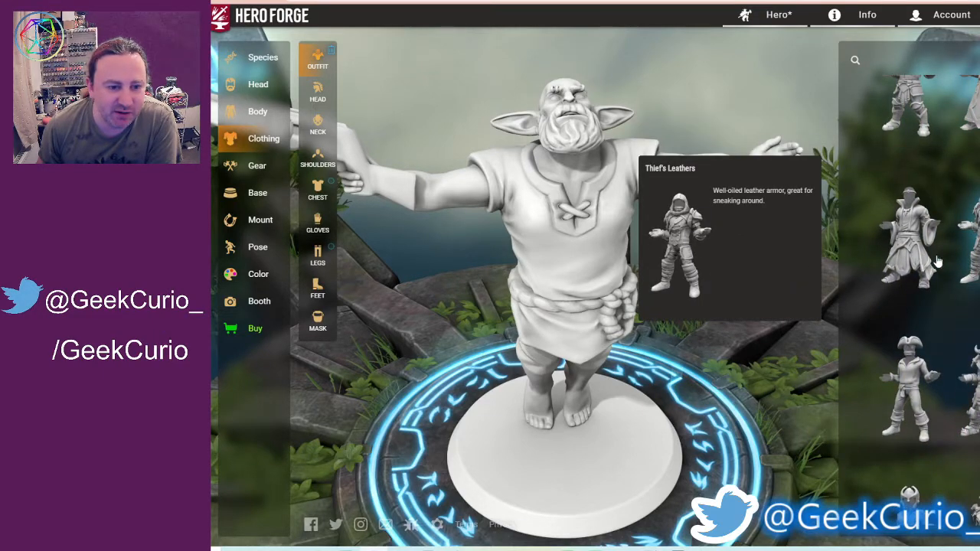
scroll(927, 199, down, 3)
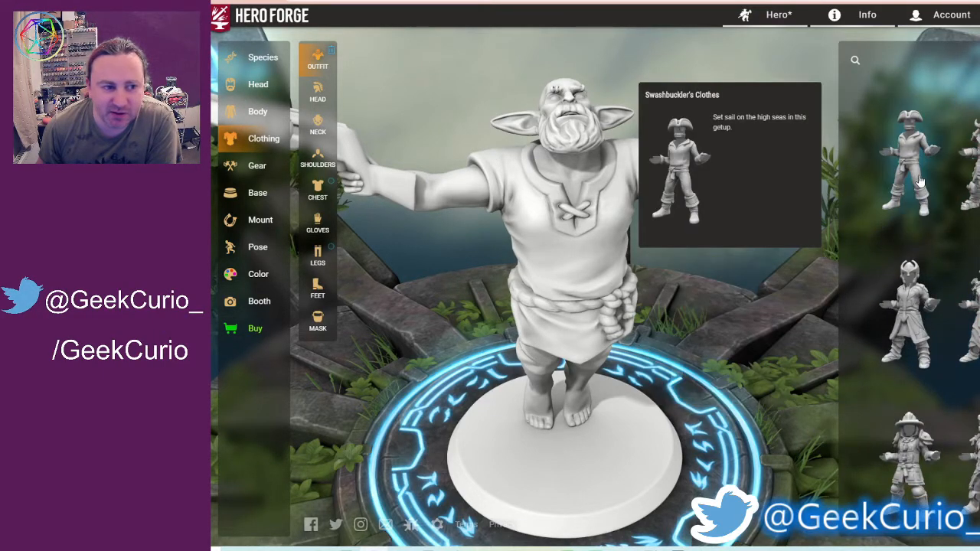
click(916, 178)
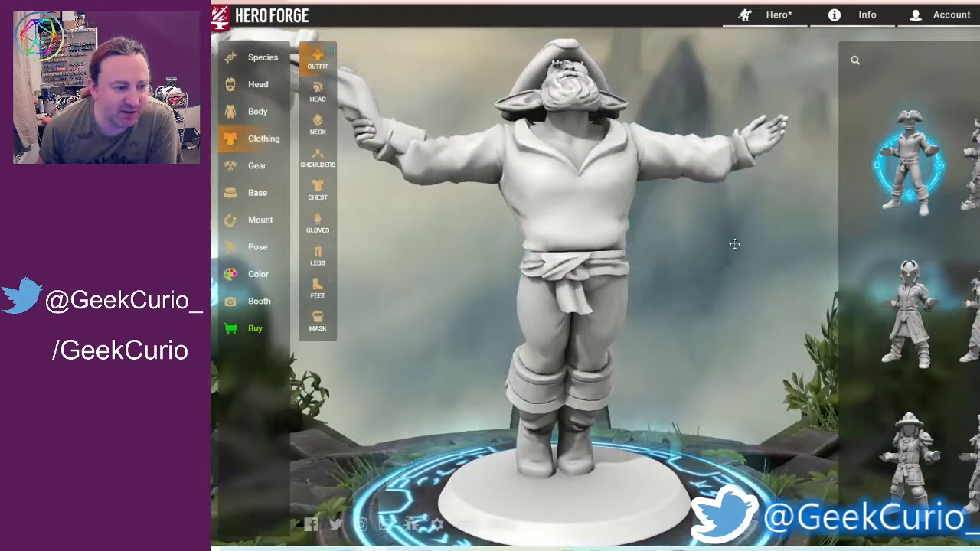
drag(735, 243, 739, 270)
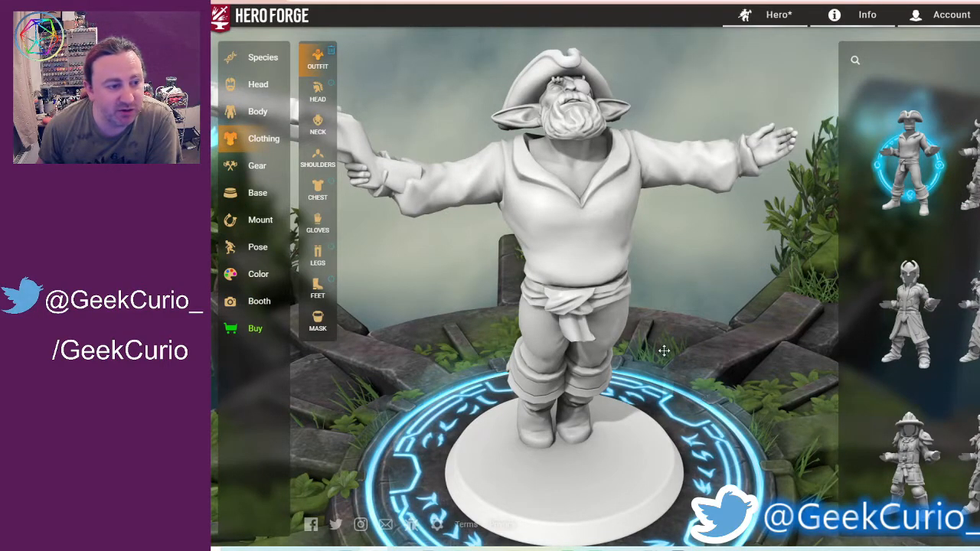
drag(597, 262, 306, 279)
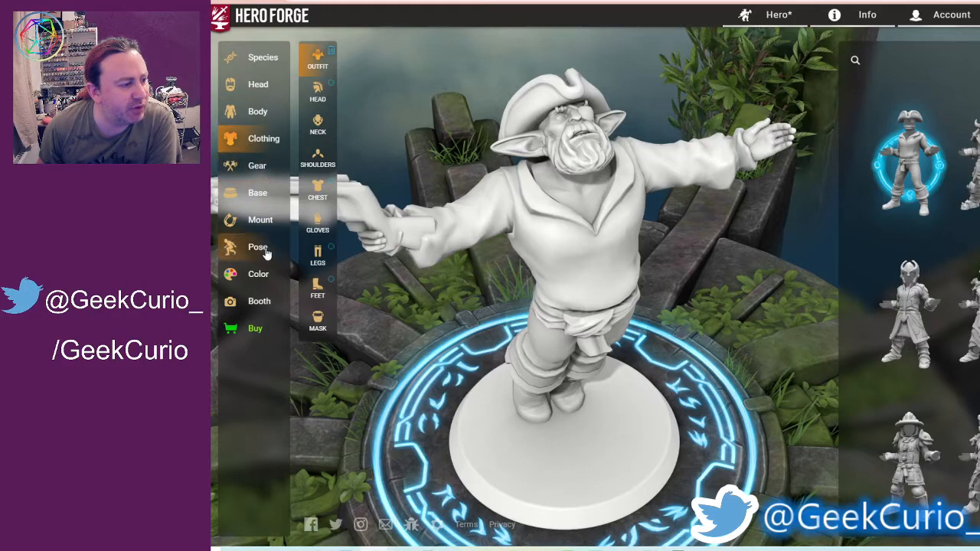
Try the standing body pose with the crossbow raised and the other arm held low, and view it.
click(274, 248)
mouse_move(906, 373)
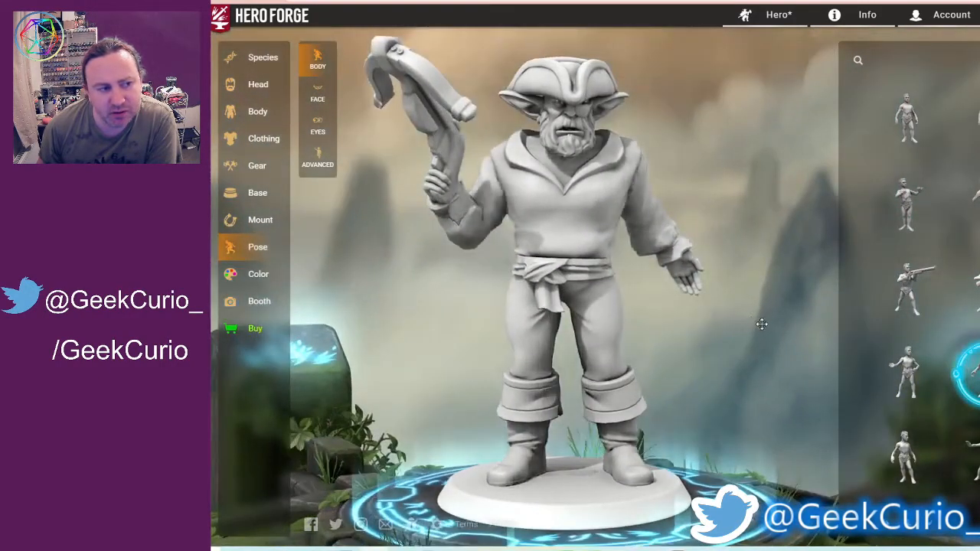
drag(746, 331, 703, 329)
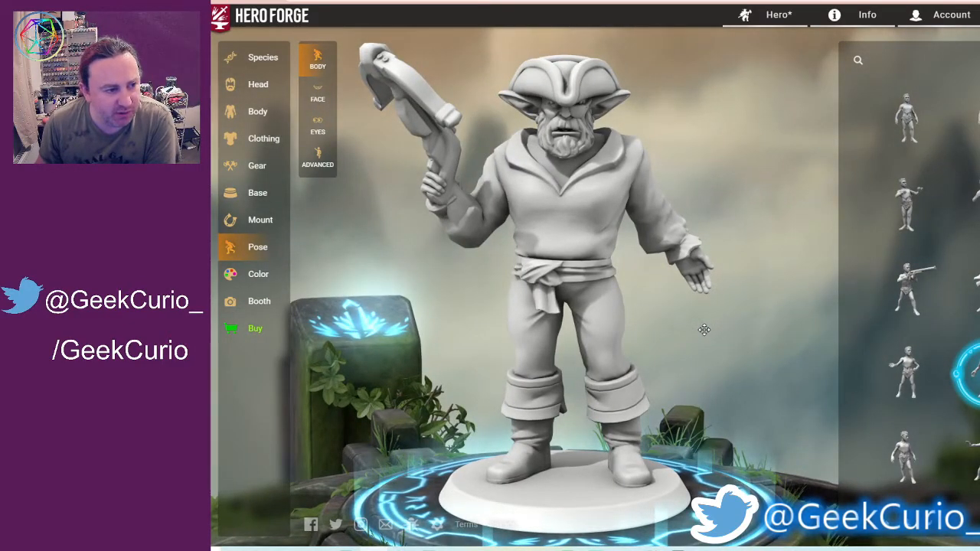
drag(479, 305, 460, 296)
drag(460, 295, 528, 302)
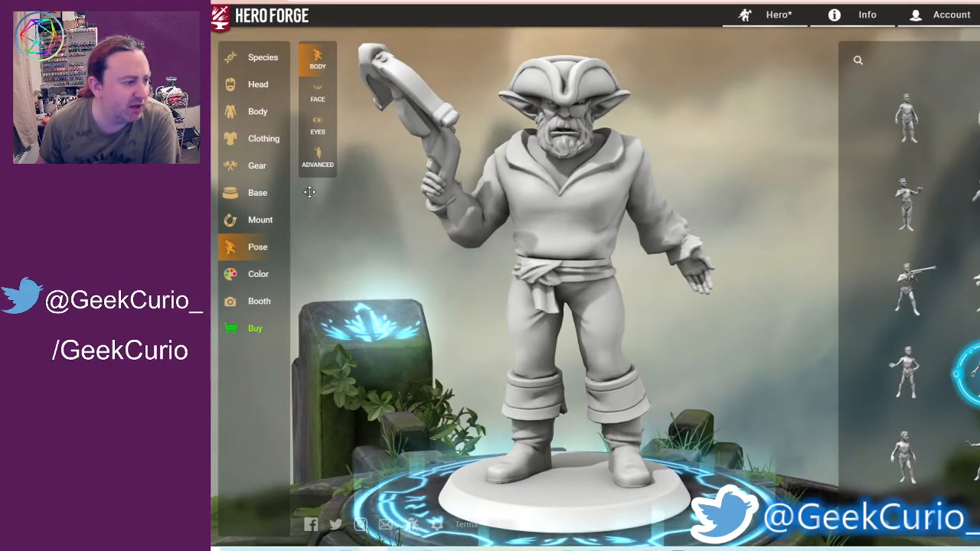
Try the round base with the large stone tile texture and inspect its surface.
click(260, 193)
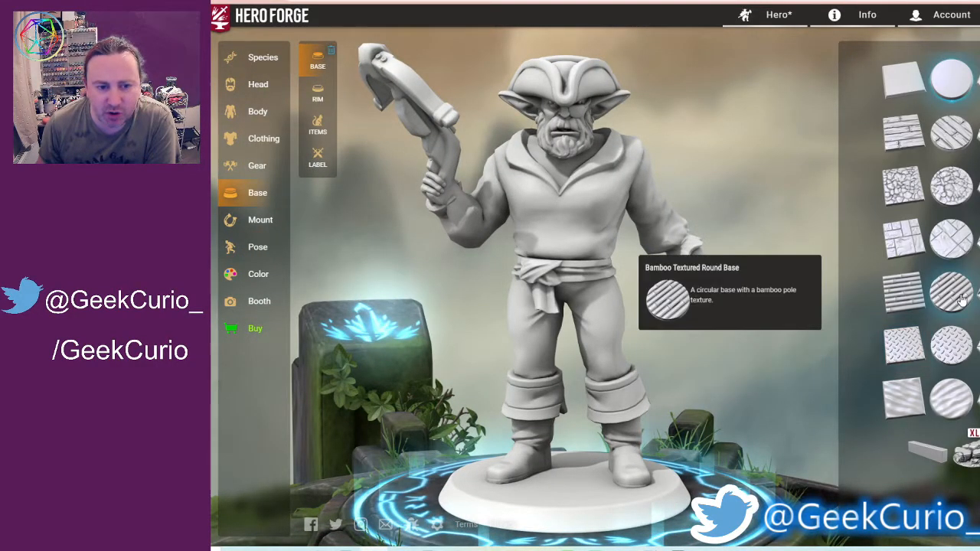
click(947, 253)
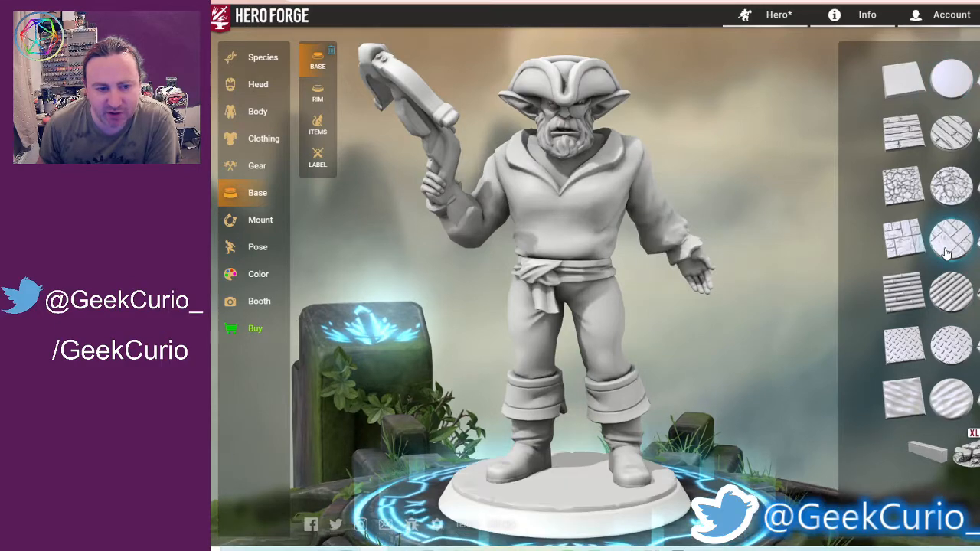
drag(735, 490, 675, 339)
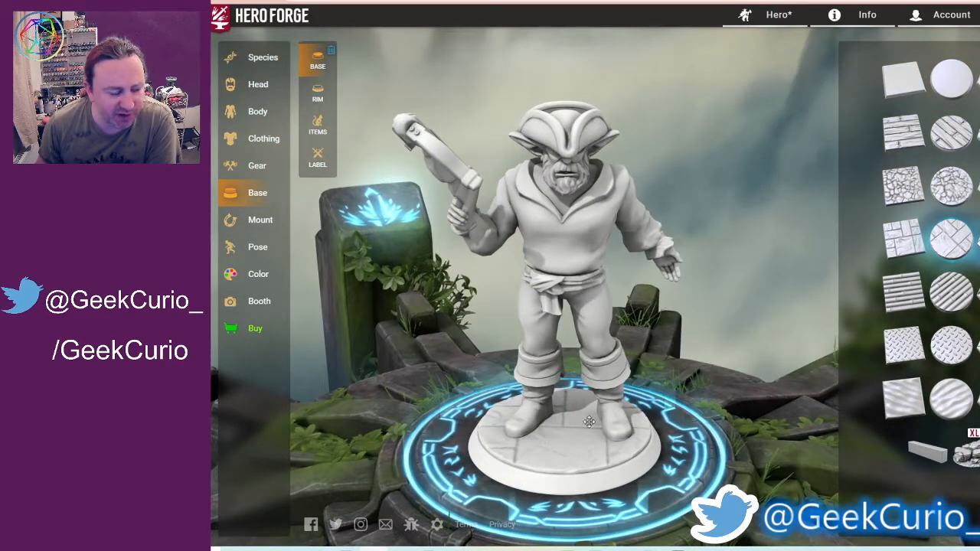
Put the hero on the XL rock base, inspect the figure, and check the base's rim options.
click(971, 453)
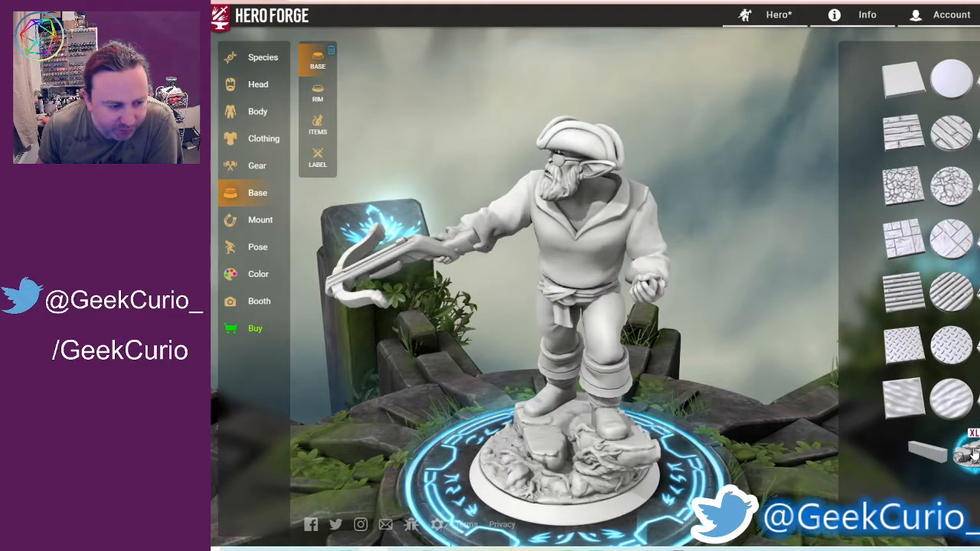
drag(746, 469, 785, 421)
drag(507, 404, 602, 432)
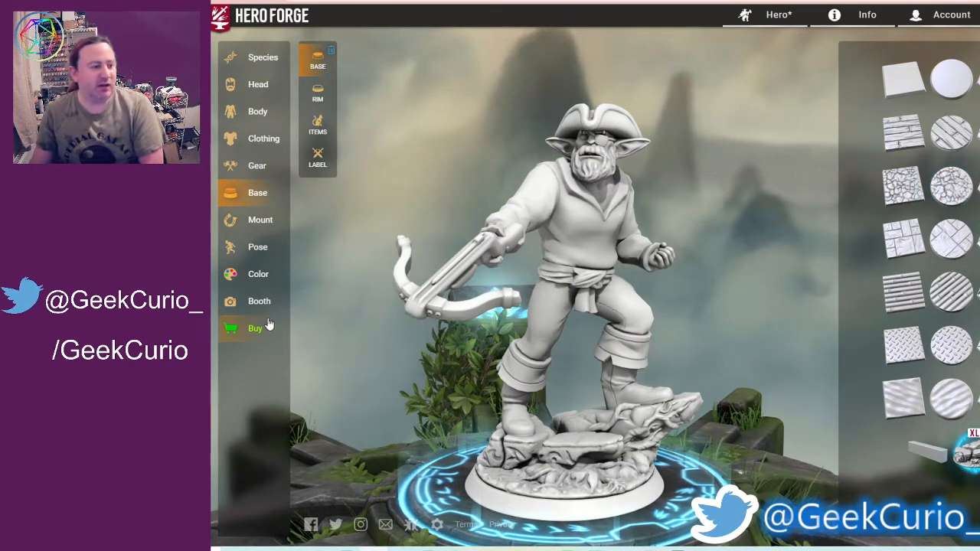
click(317, 91)
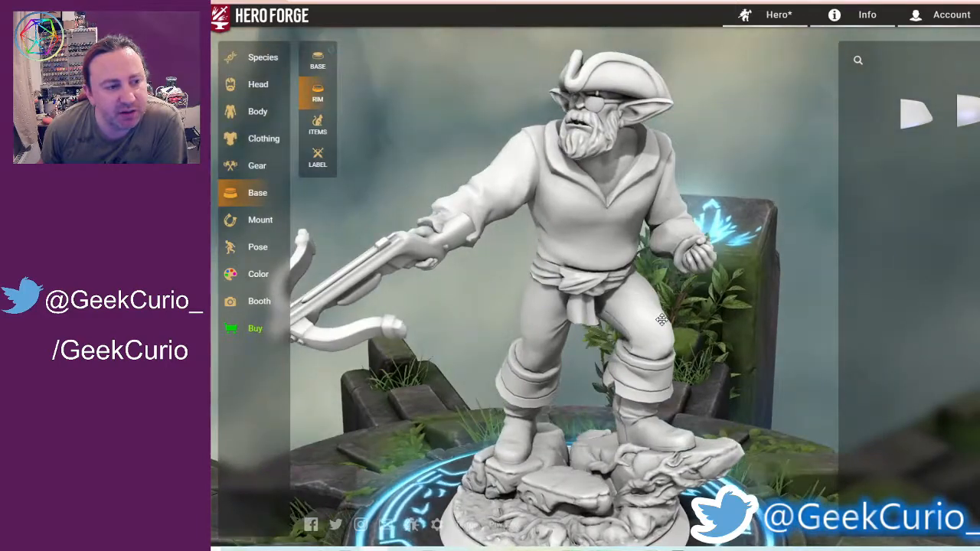
drag(661, 320, 720, 308)
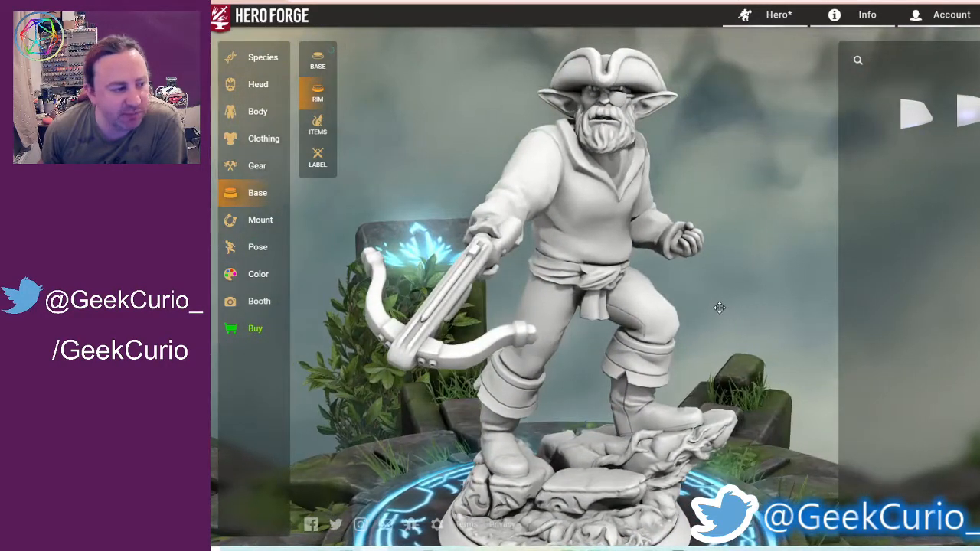
Display the hero in color and inspect the body color scheme.
click(259, 276)
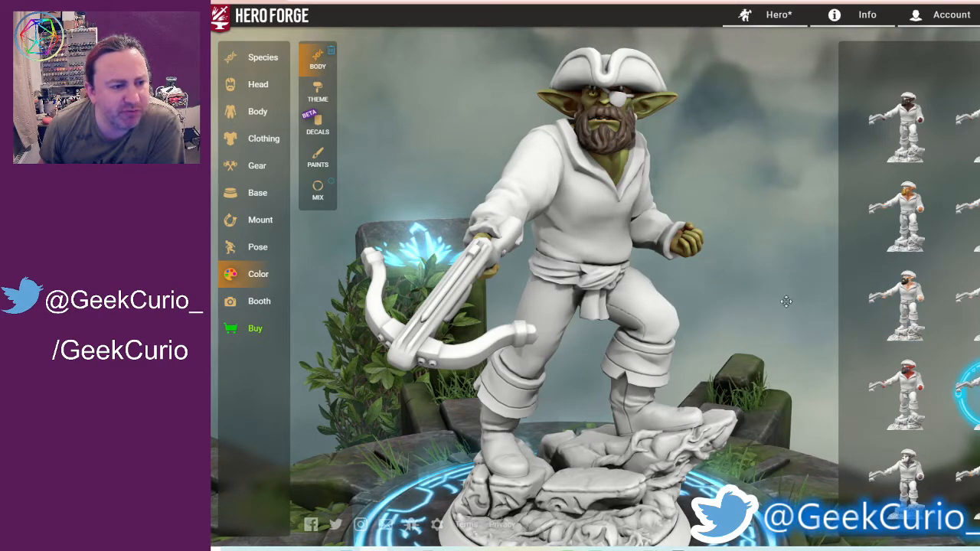
drag(756, 316, 724, 331)
drag(632, 316, 711, 306)
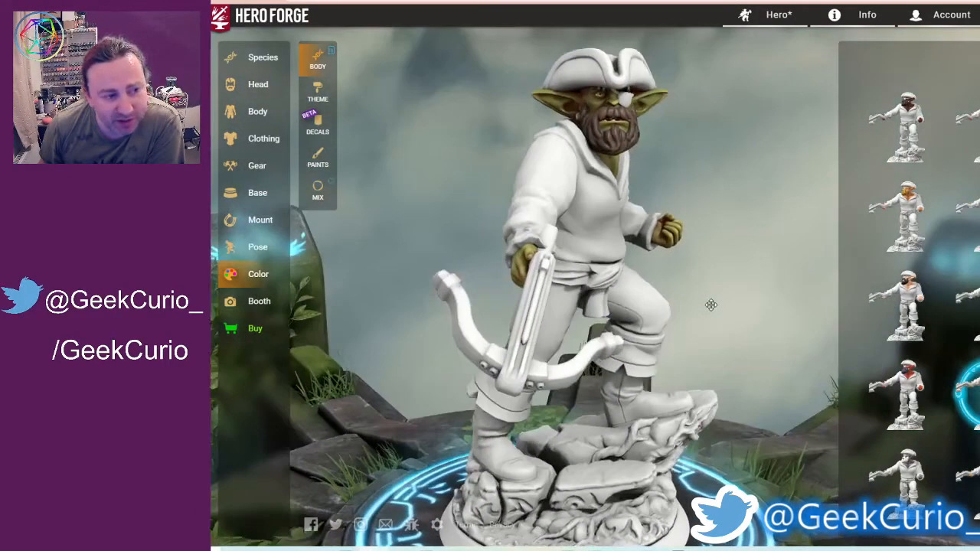
Compare color themes such as Autumn's Champion, Castle Noble and Serpent's Soldier, and apply Order of Steel to the hero.
click(318, 92)
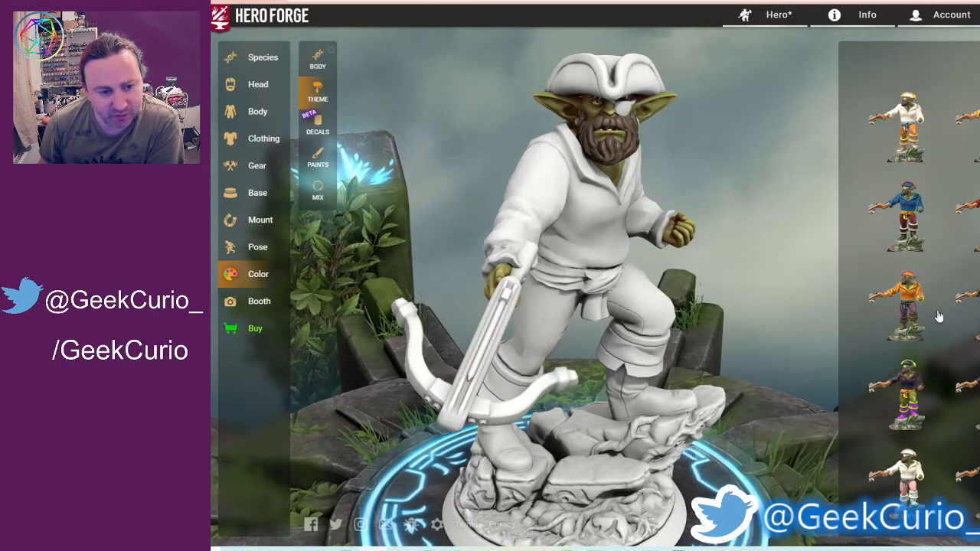
click(918, 312)
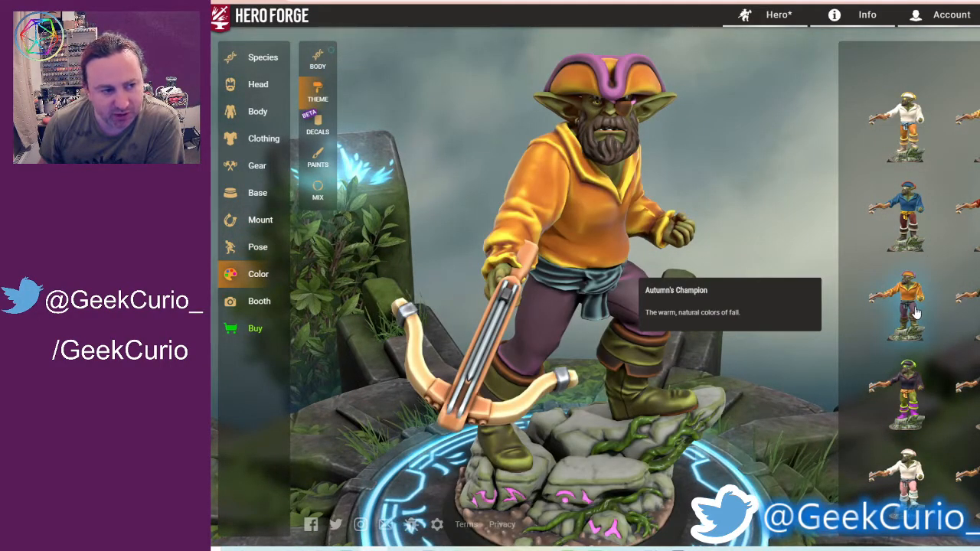
click(956, 300)
click(908, 222)
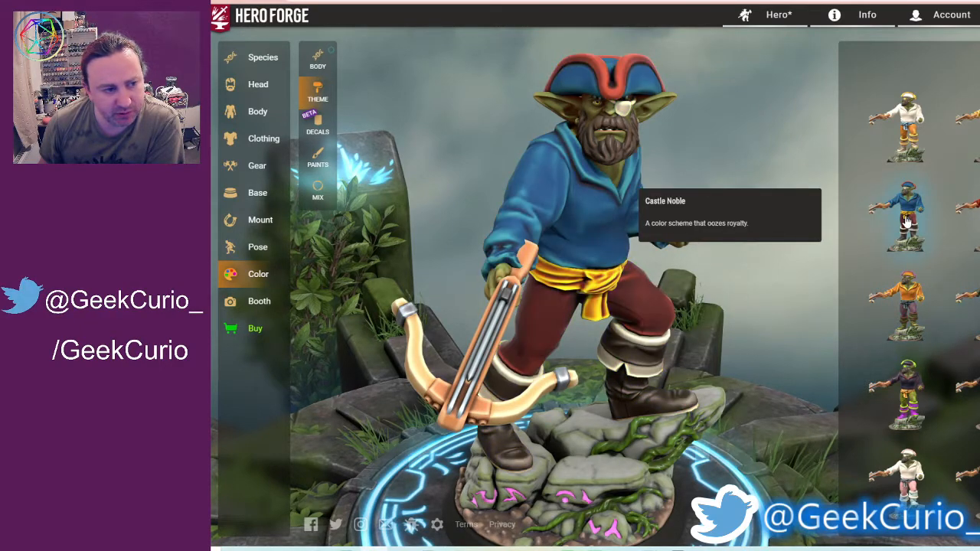
click(908, 389)
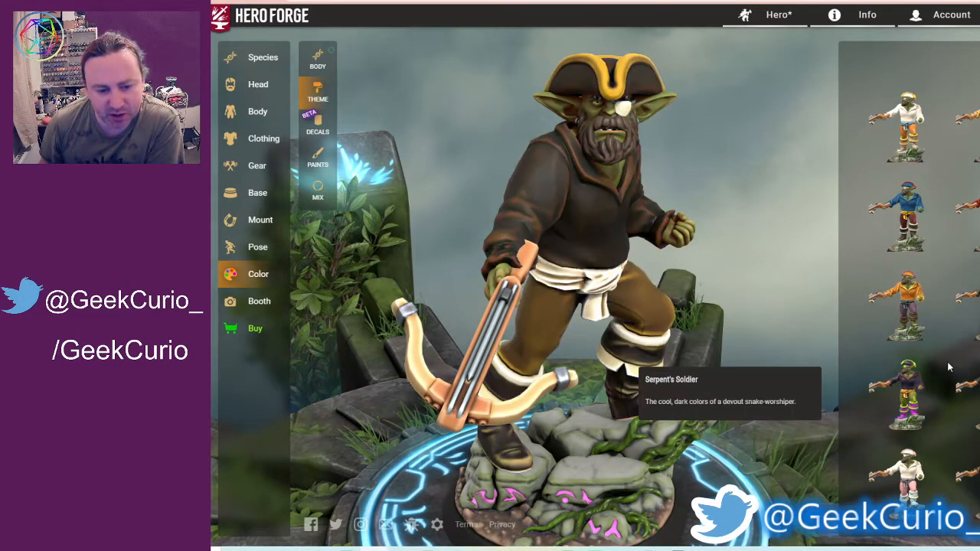
scroll(956, 371, down, 1)
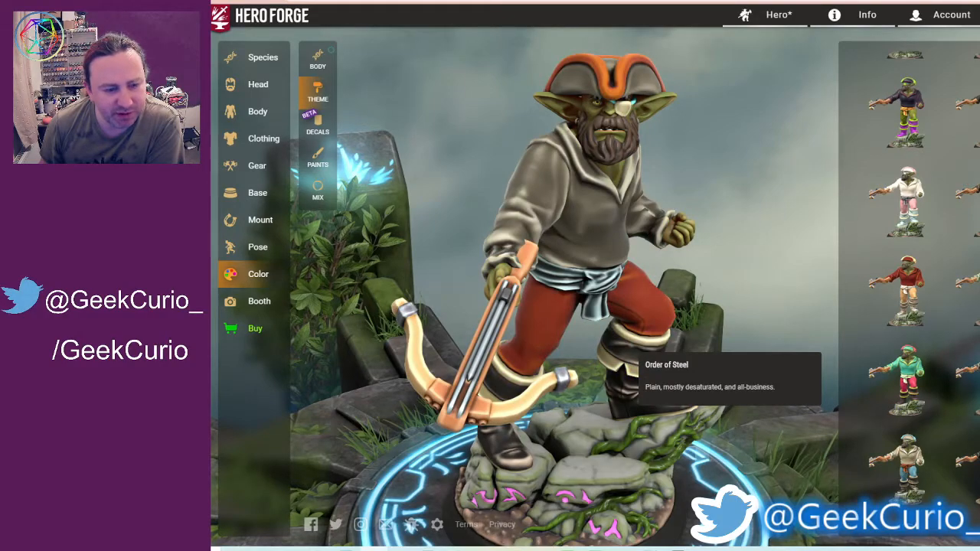
drag(731, 304, 685, 314)
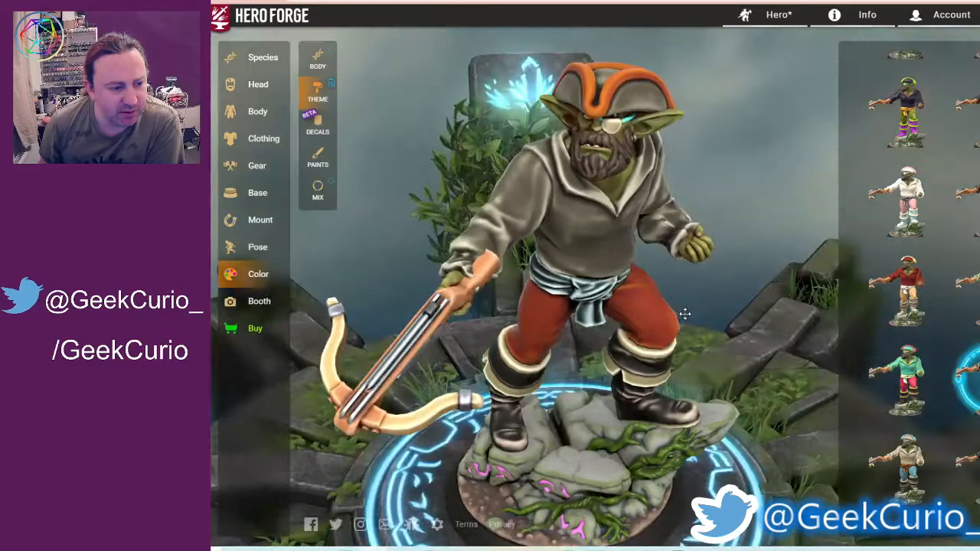
Check the decal options, try dark red fabric paint on the shirt sleeves, and look at the color mix options.
click(318, 122)
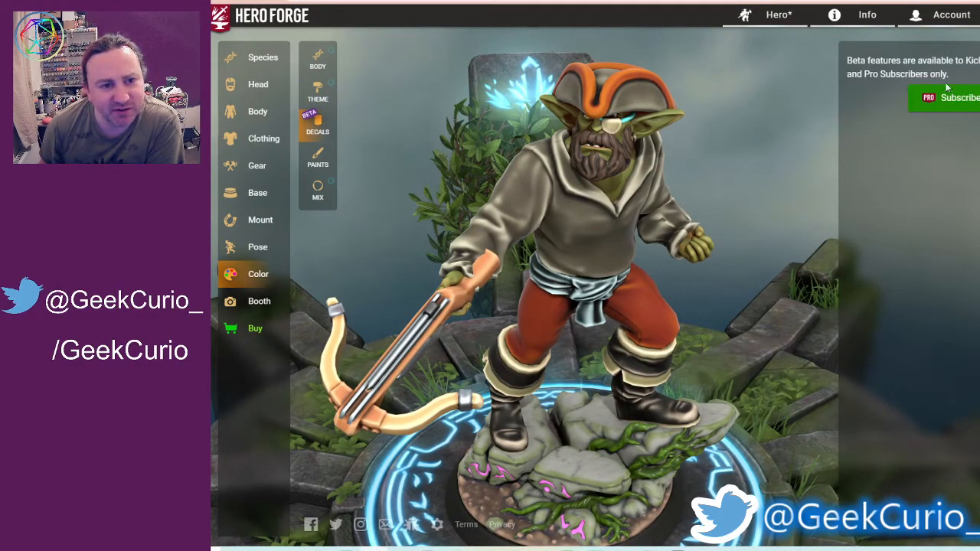
click(317, 157)
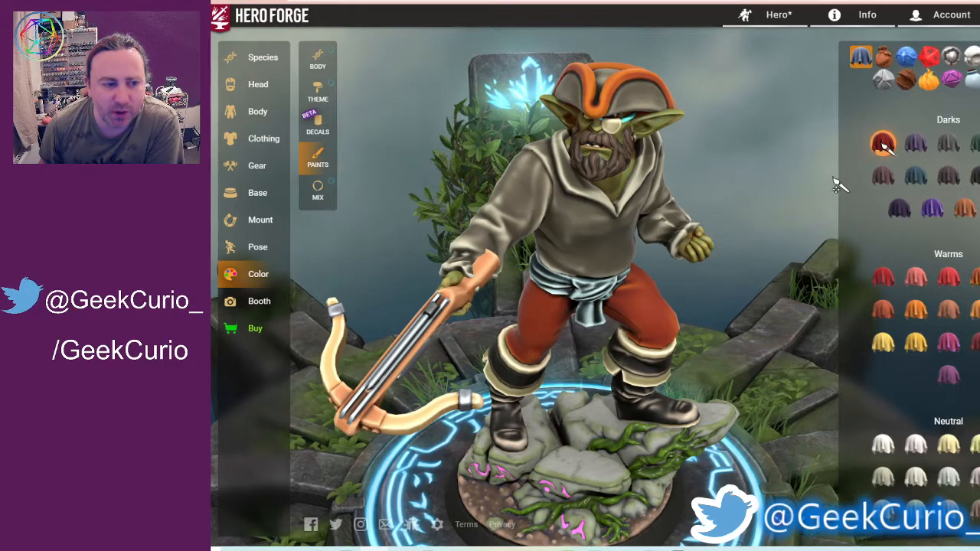
click(505, 204)
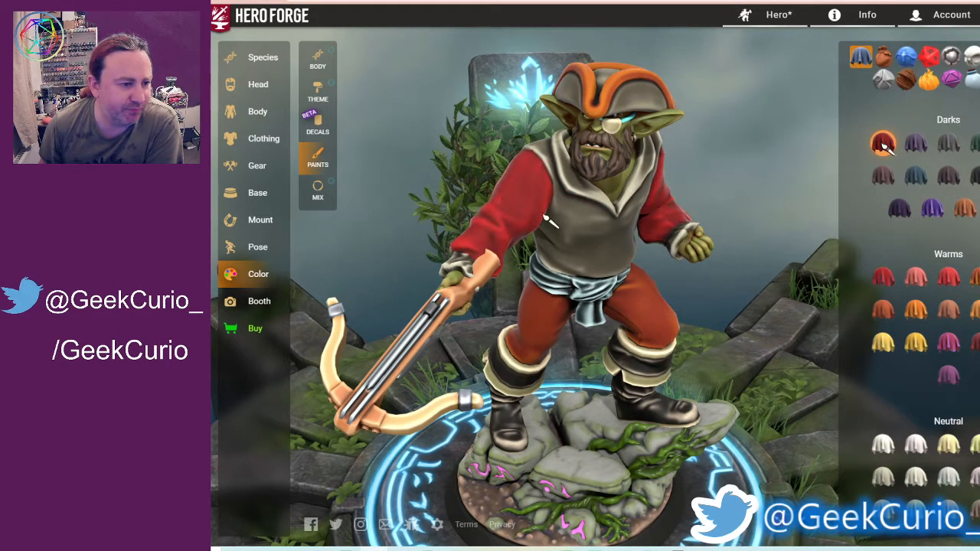
click(310, 198)
drag(367, 167, 373, 138)
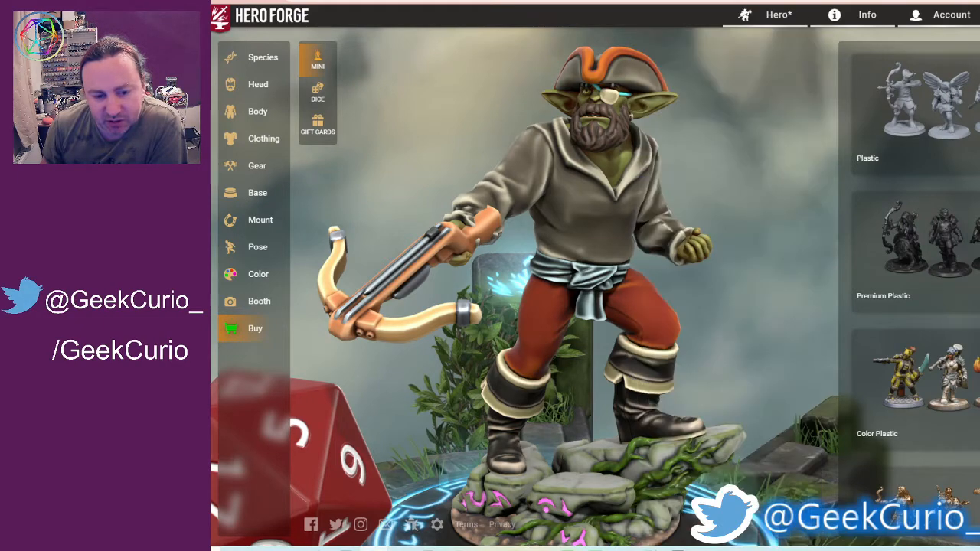
Review the Color Plastic and Bronze mini purchase options and select the XL STL Download.
scroll(957, 278, down, 2)
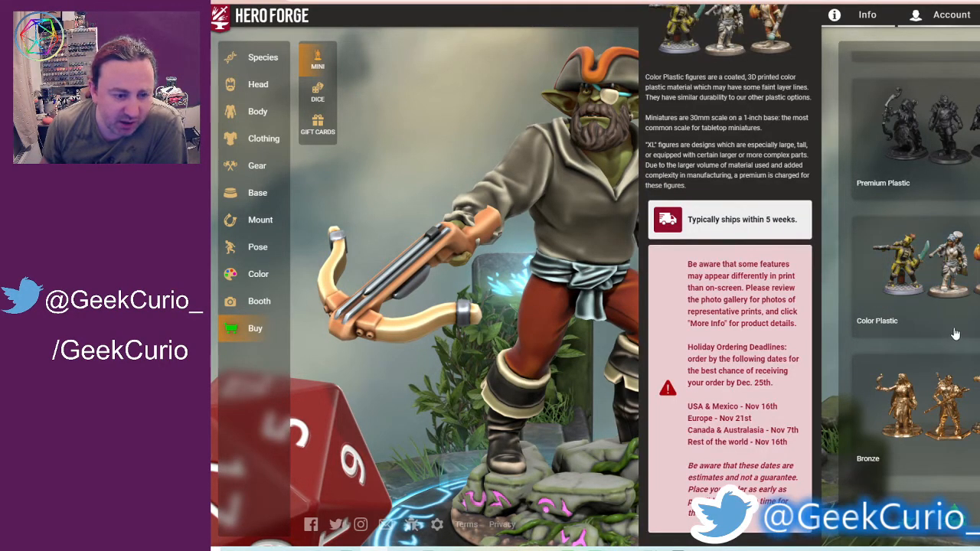
scroll(955, 337, down, 1)
click(955, 331)
scroll(950, 321, down, 2)
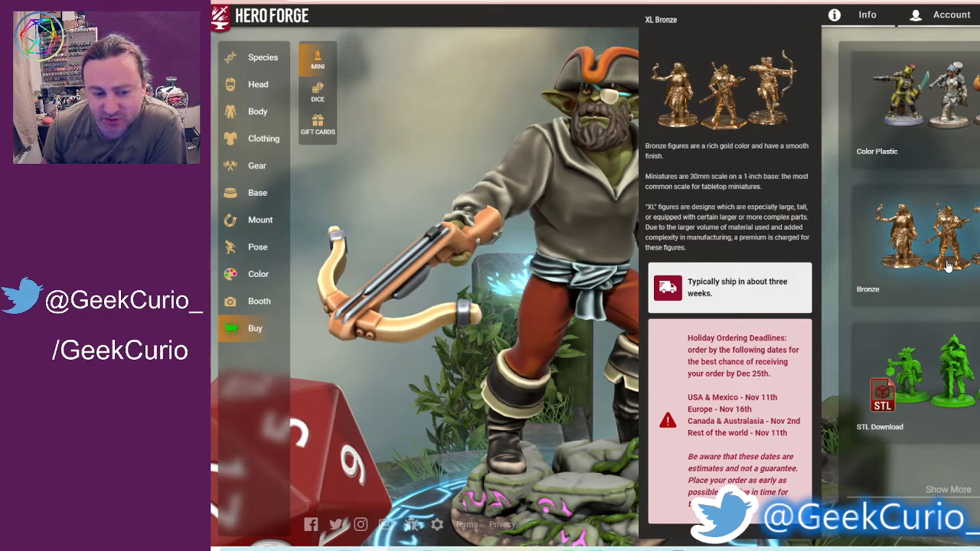
mouse_move(927, 397)
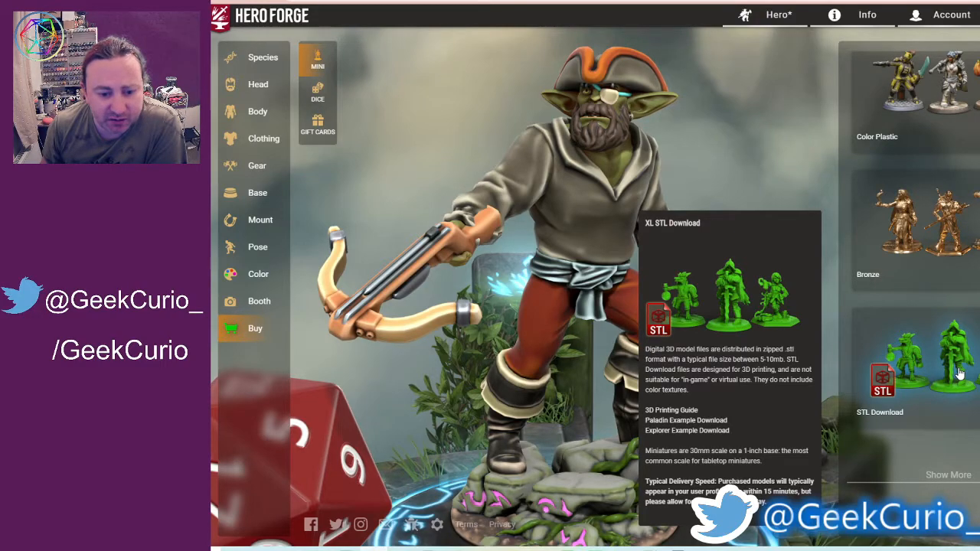
click(959, 372)
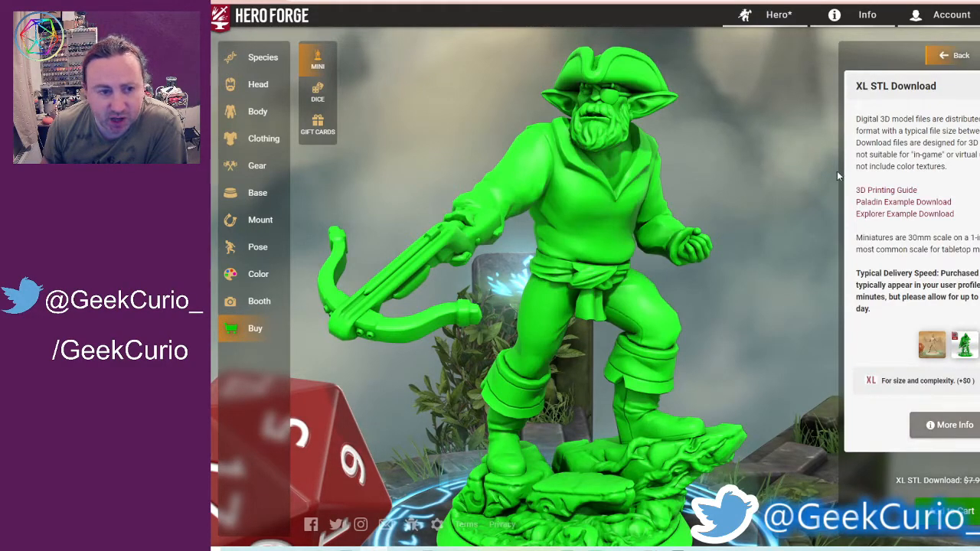